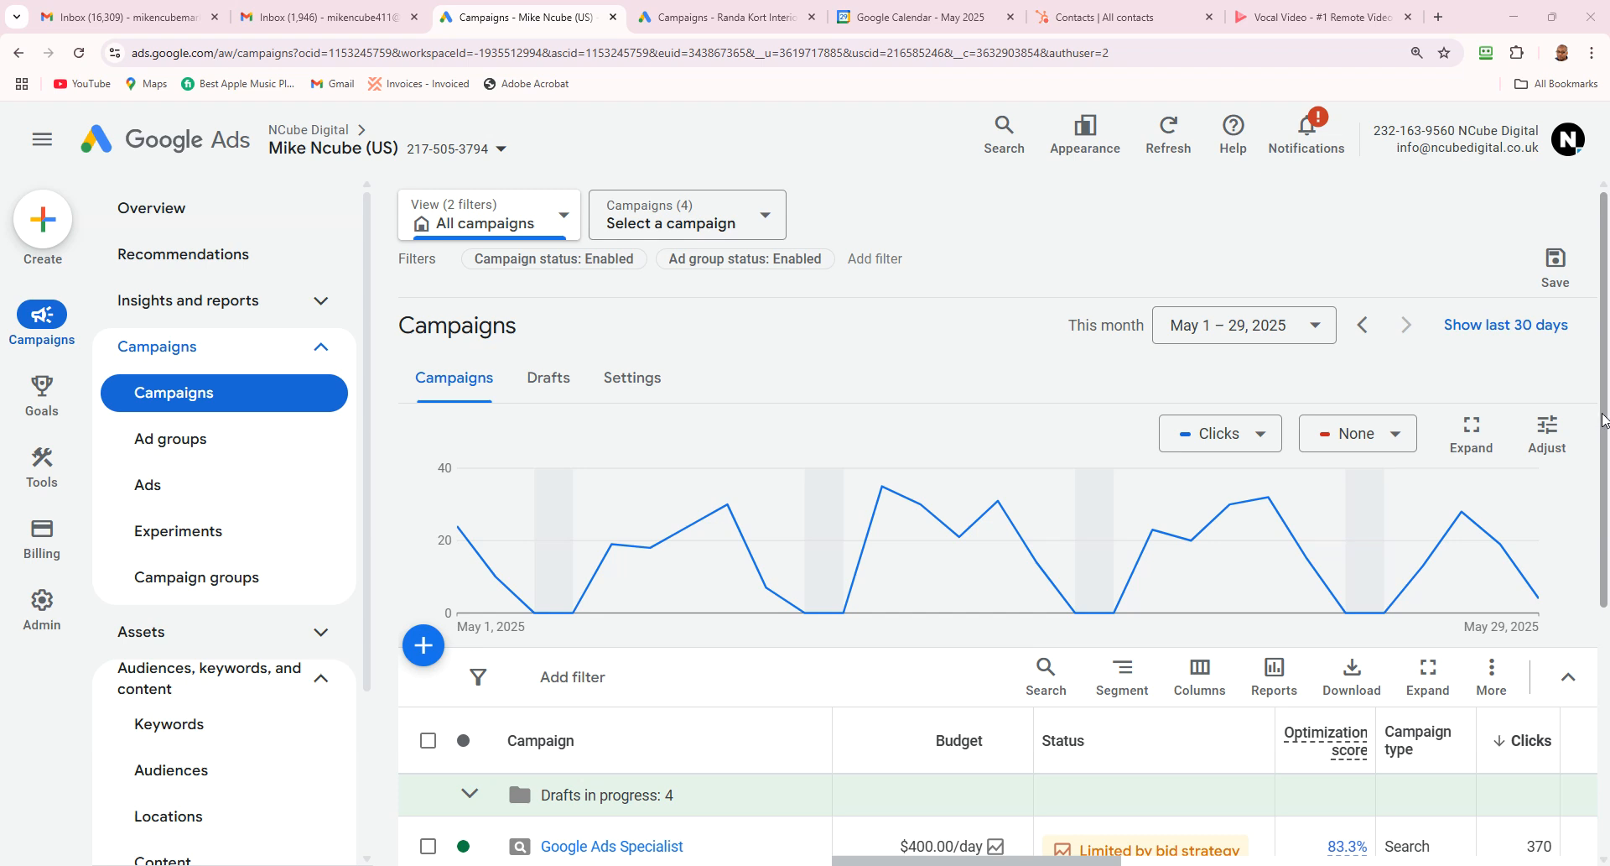
- Open the settings of the Google Ads Specialist campaign and expand its Locations setting
drag(1602, 414, 1602, 425)
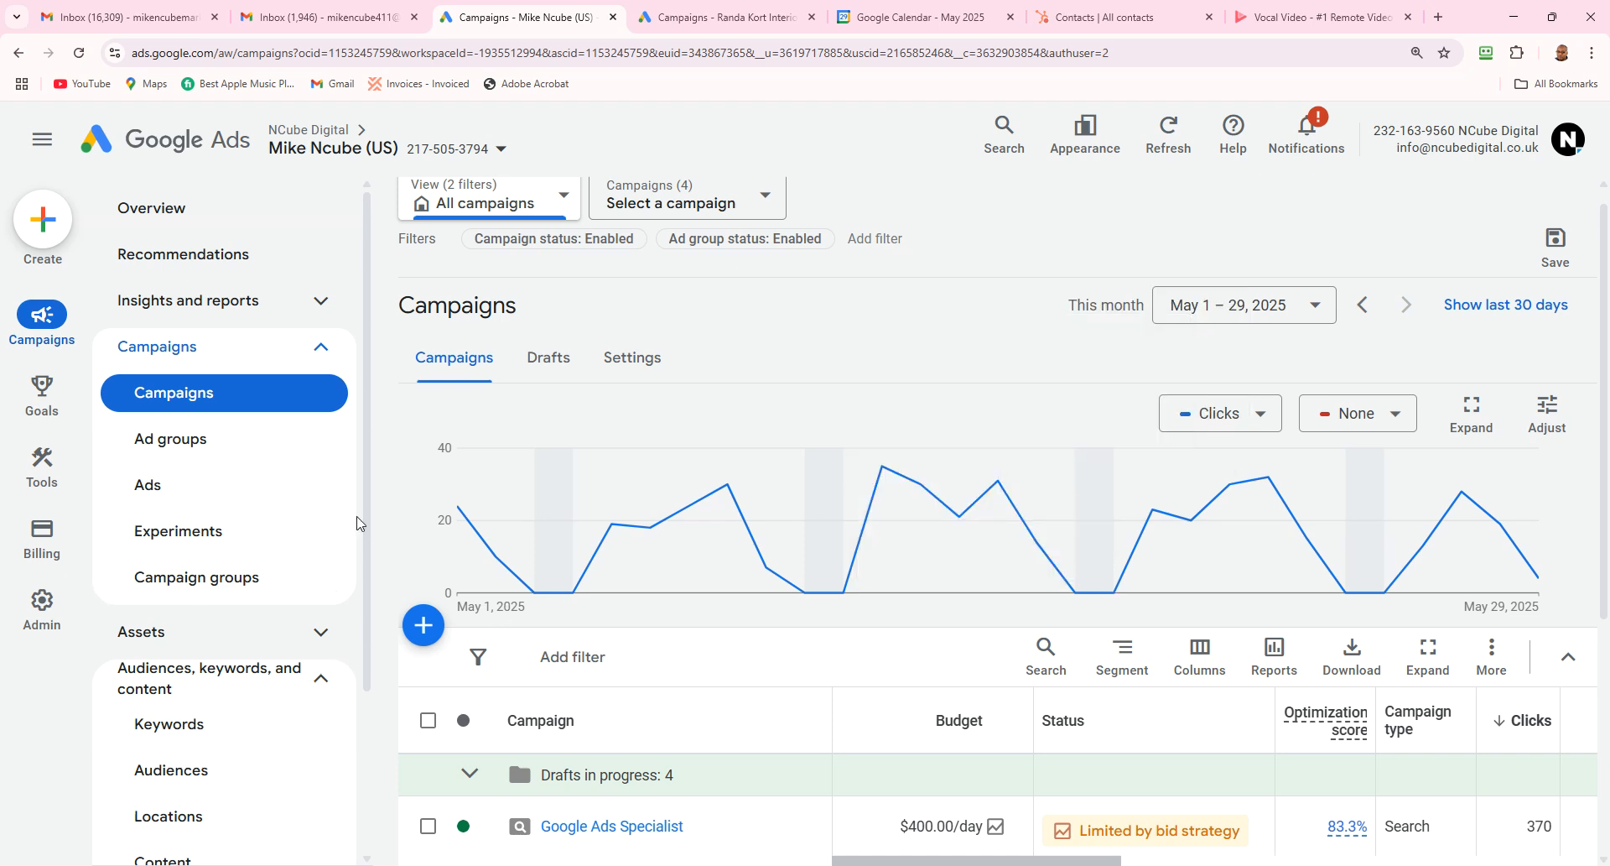
scroll(971, 556, down, 1)
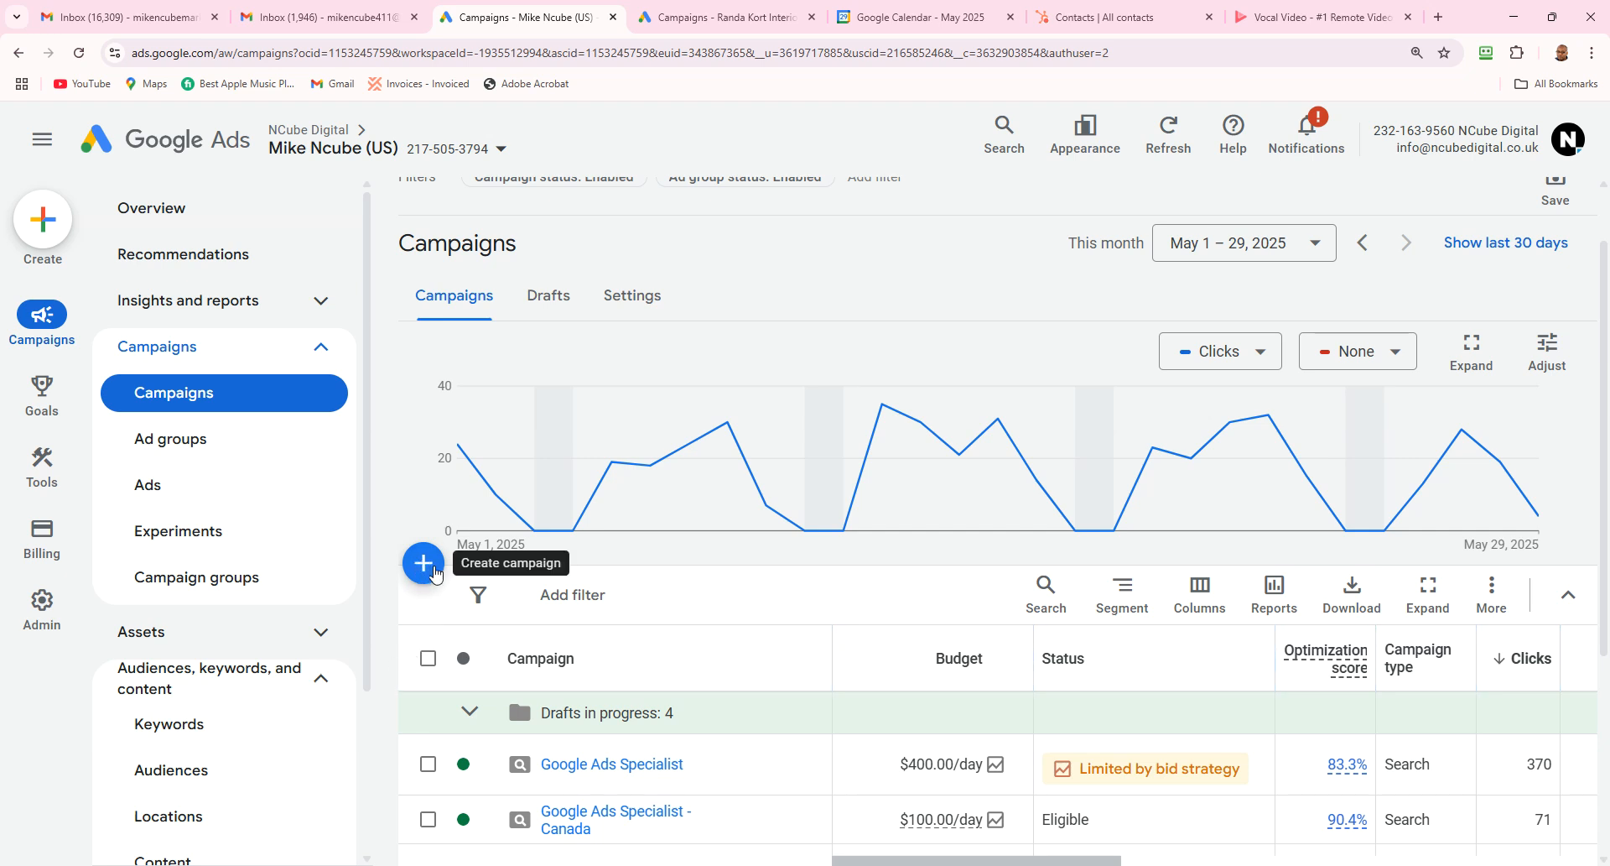
click(613, 767)
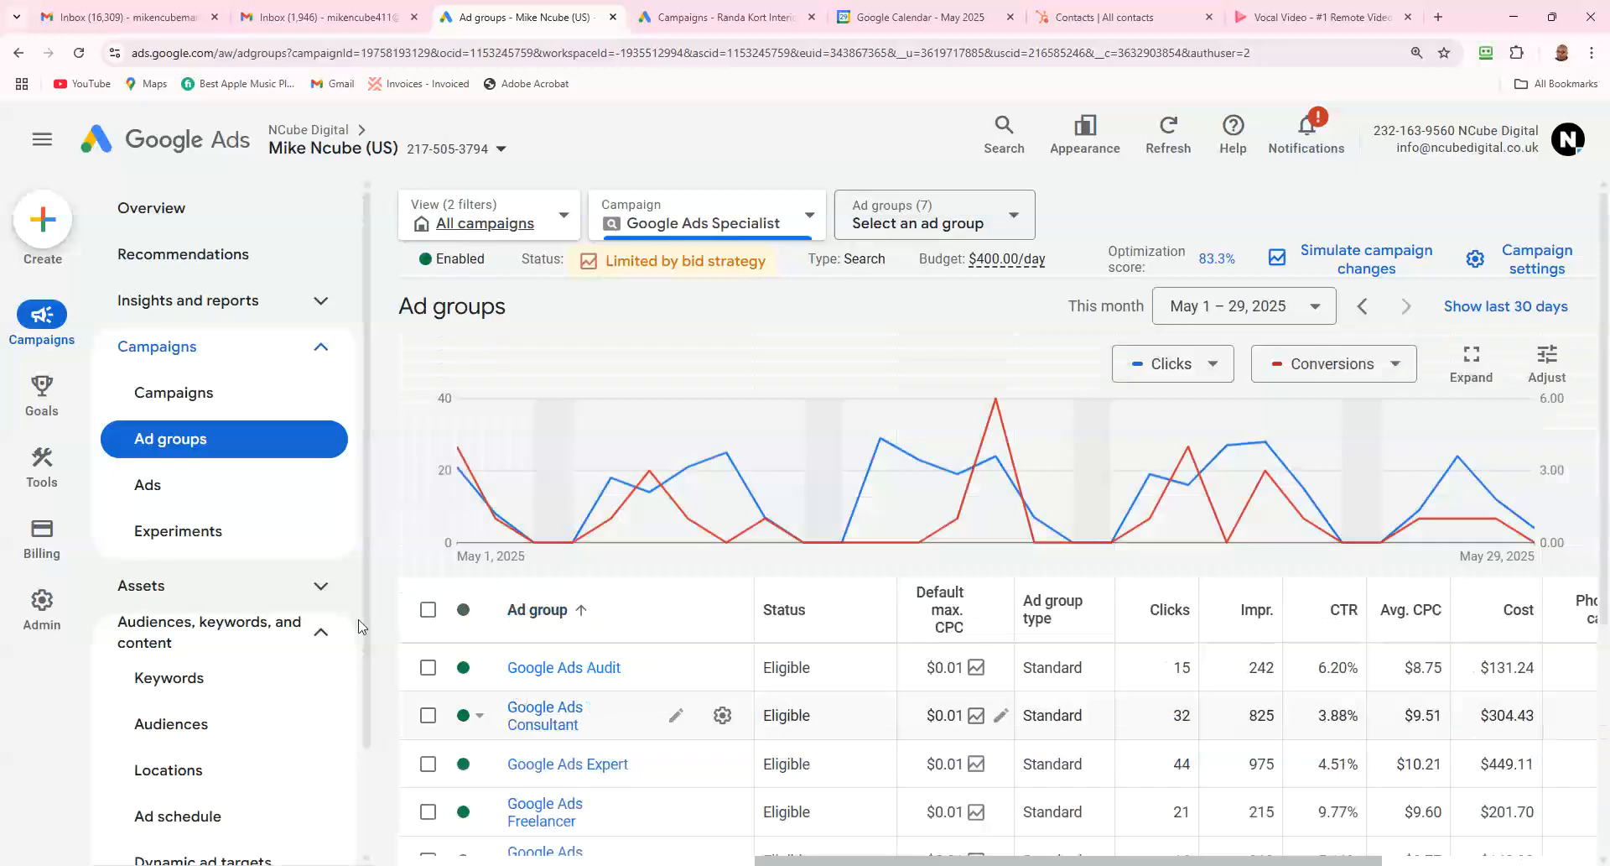
click(239, 401)
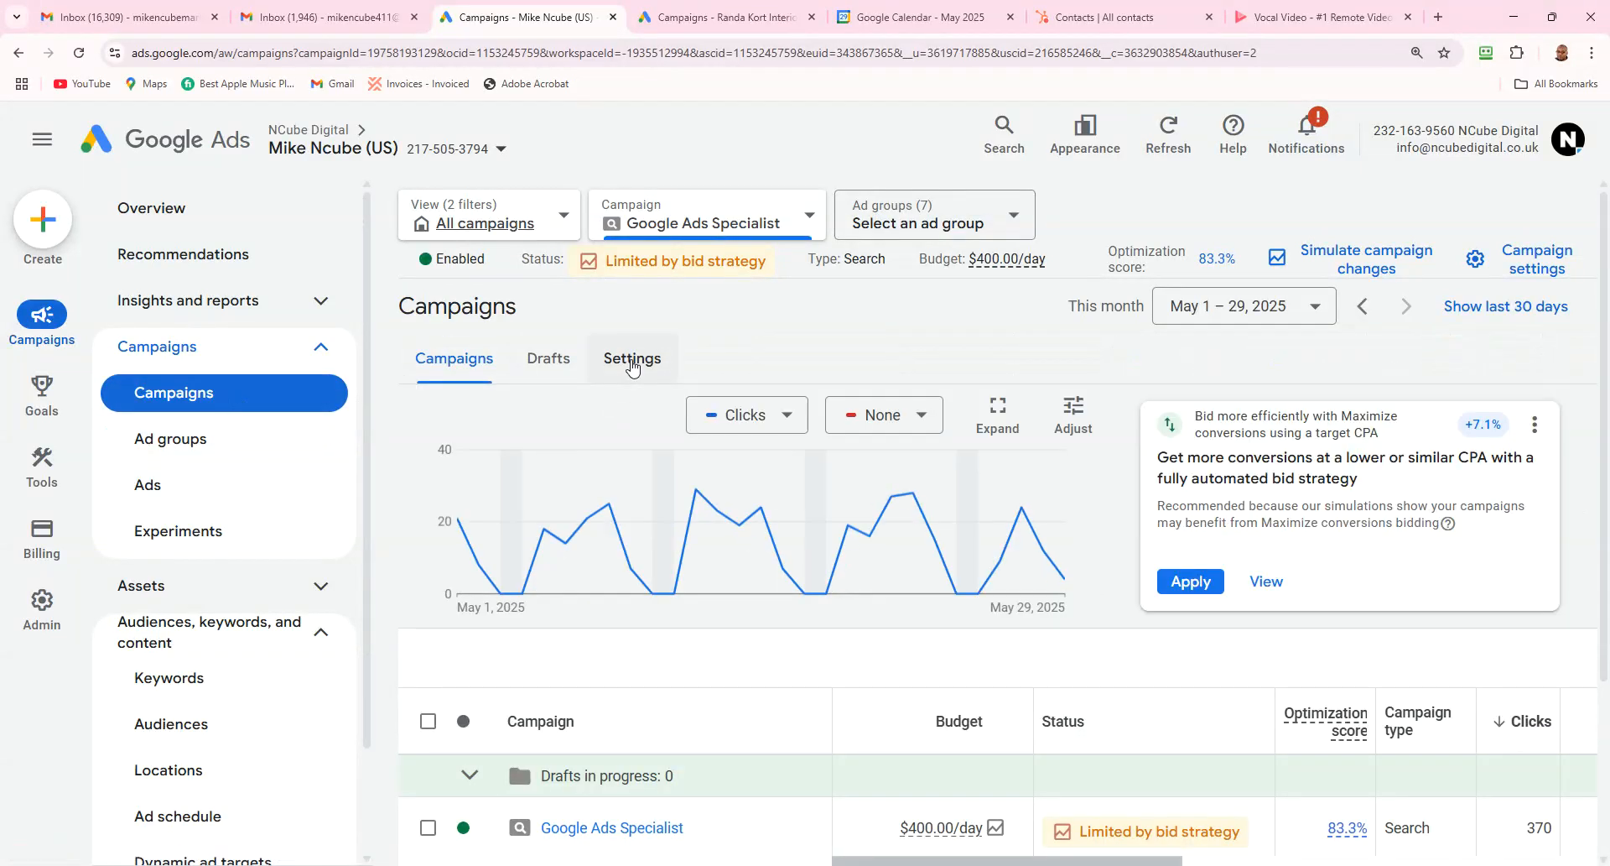
click(633, 366)
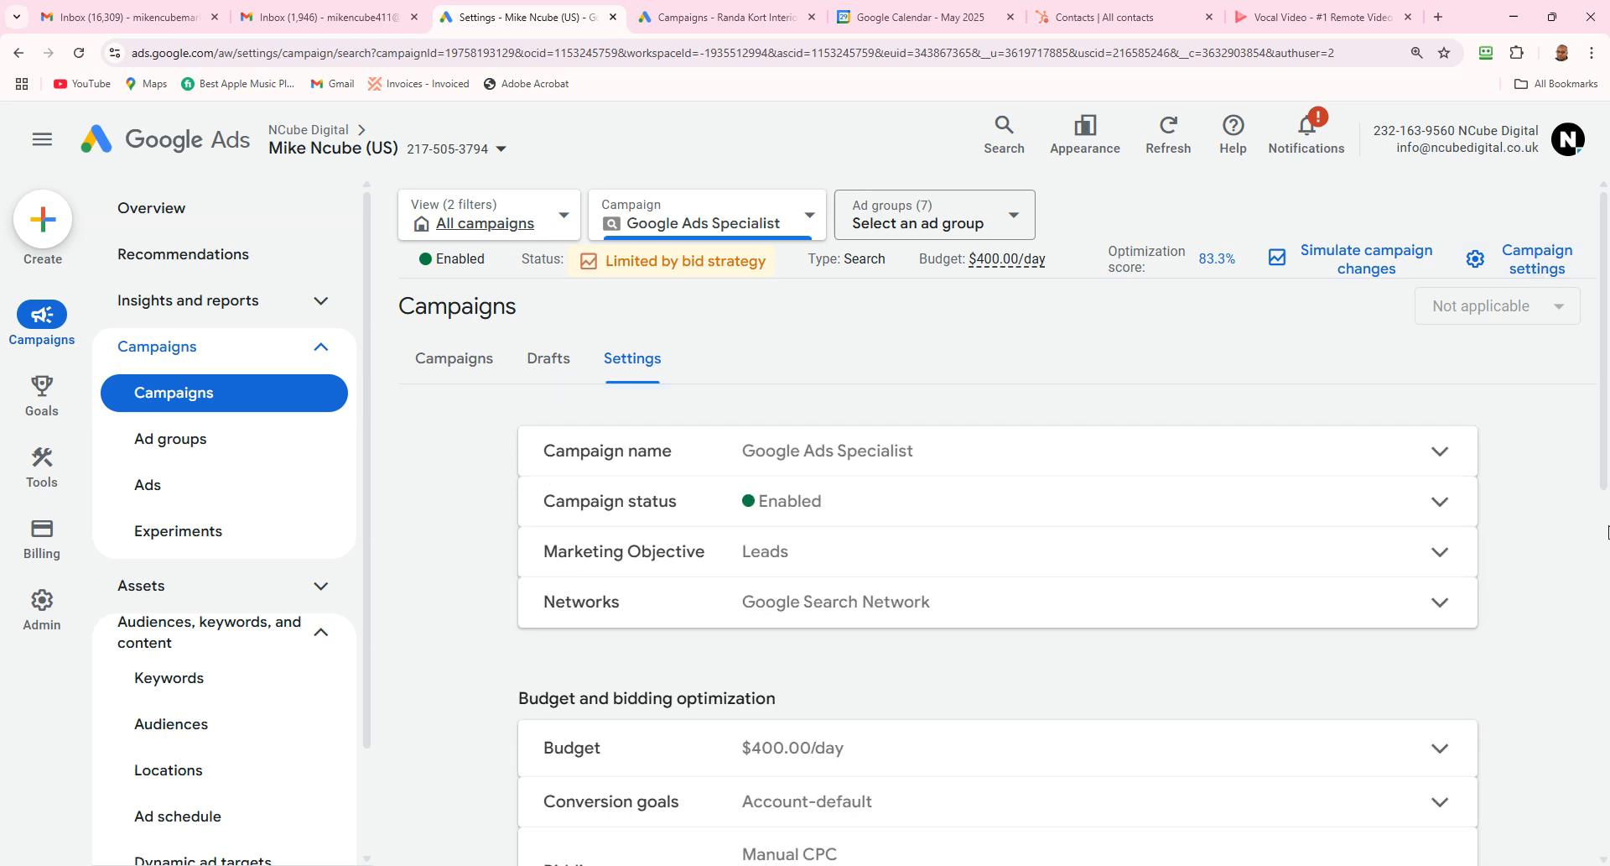
drag(1605, 480, 1603, 704)
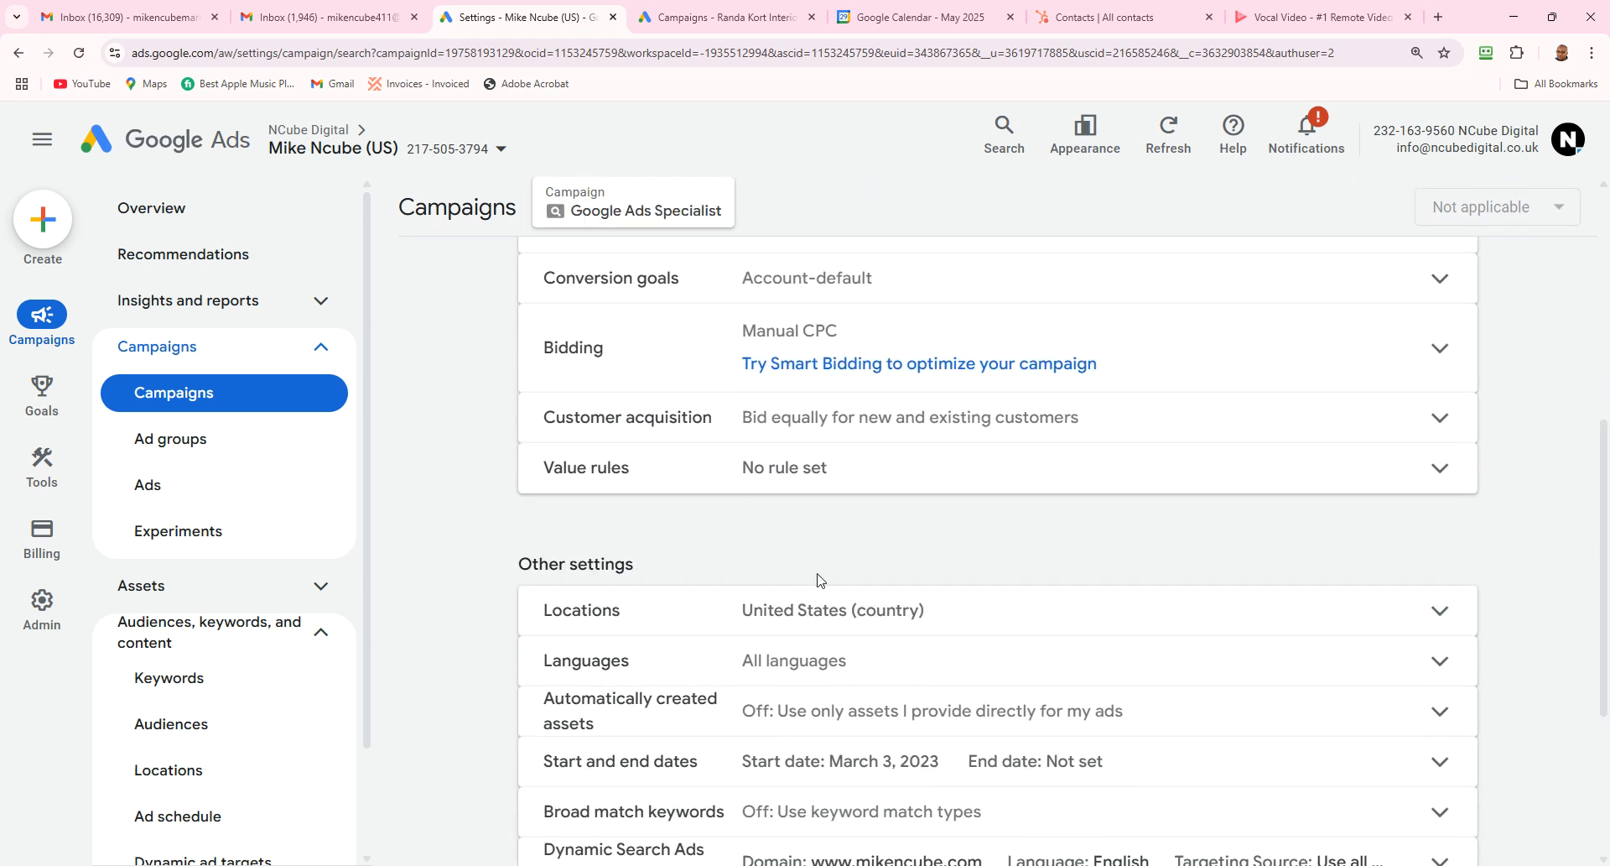
click(794, 618)
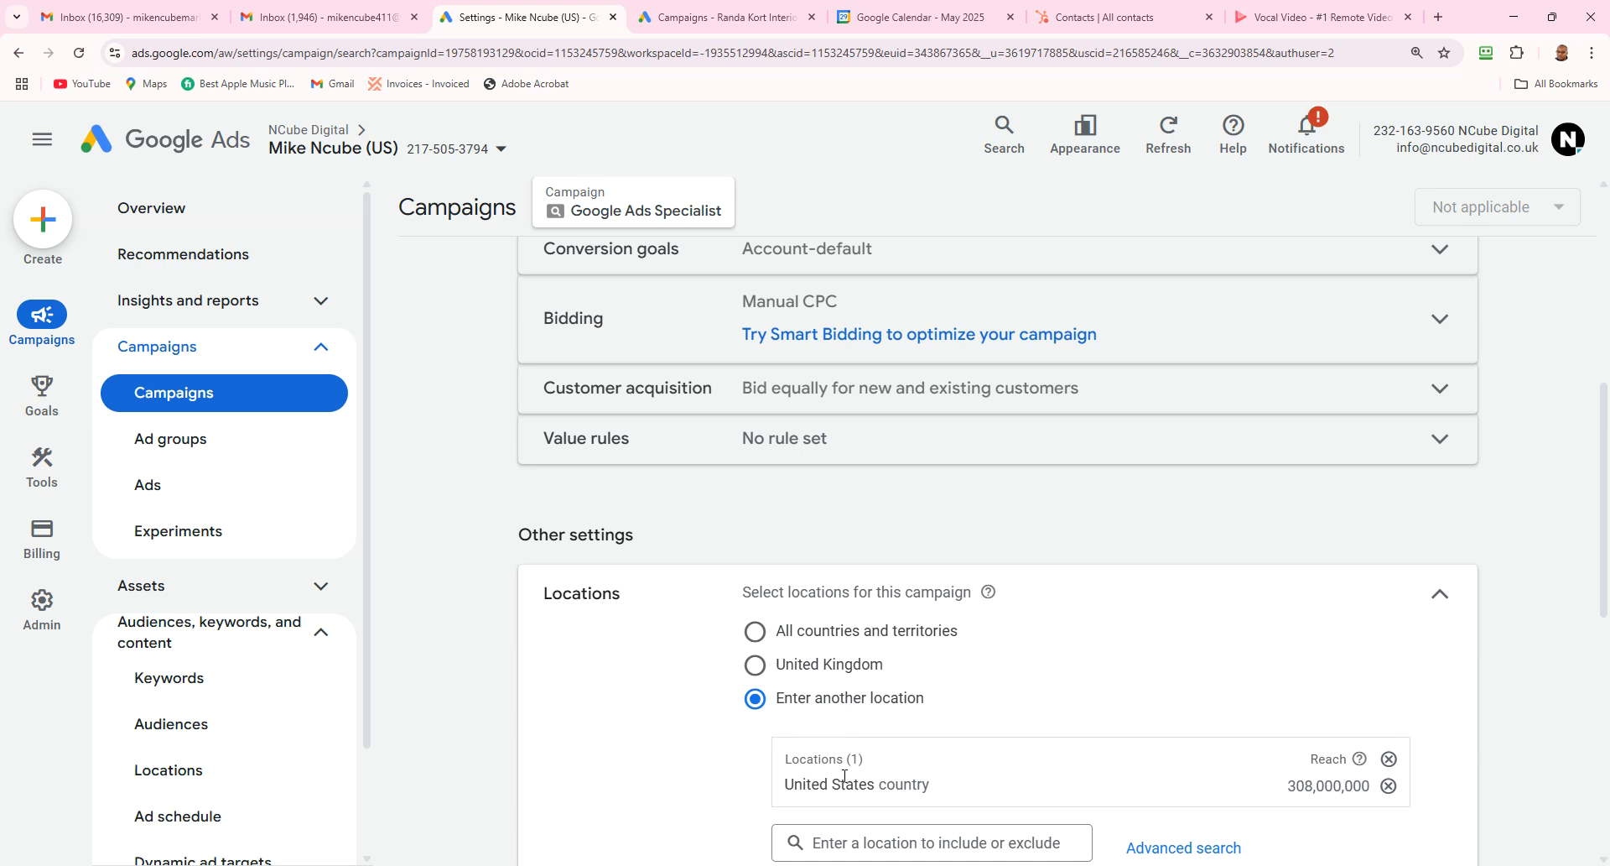
- Search for canada in the campaign's locations and include the country Canada as a target
drag(1603, 603, 1597, 694)
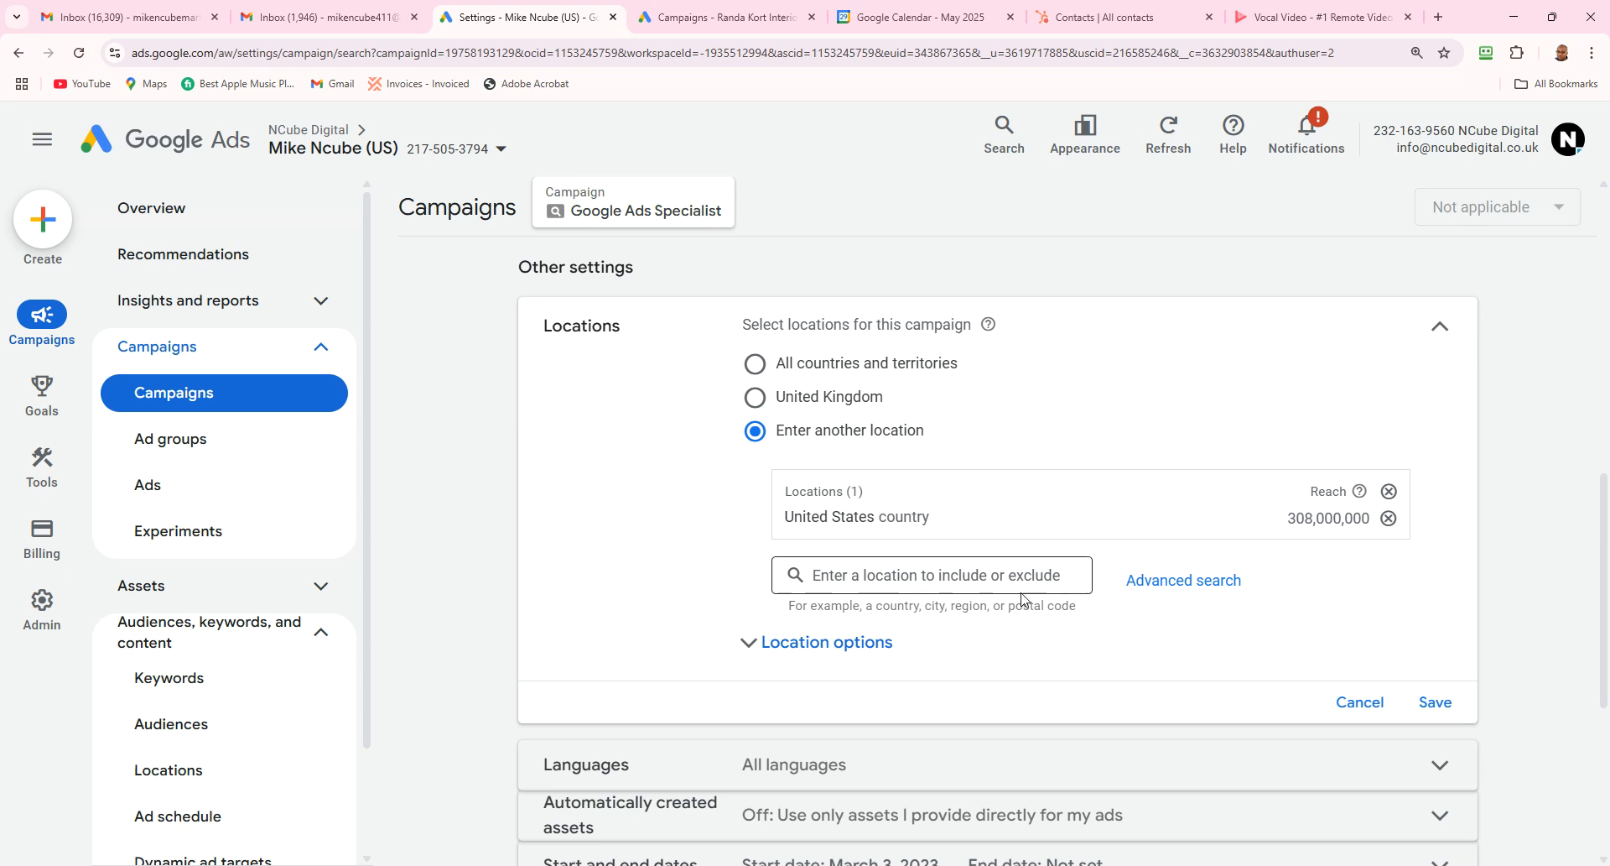
click(883, 581)
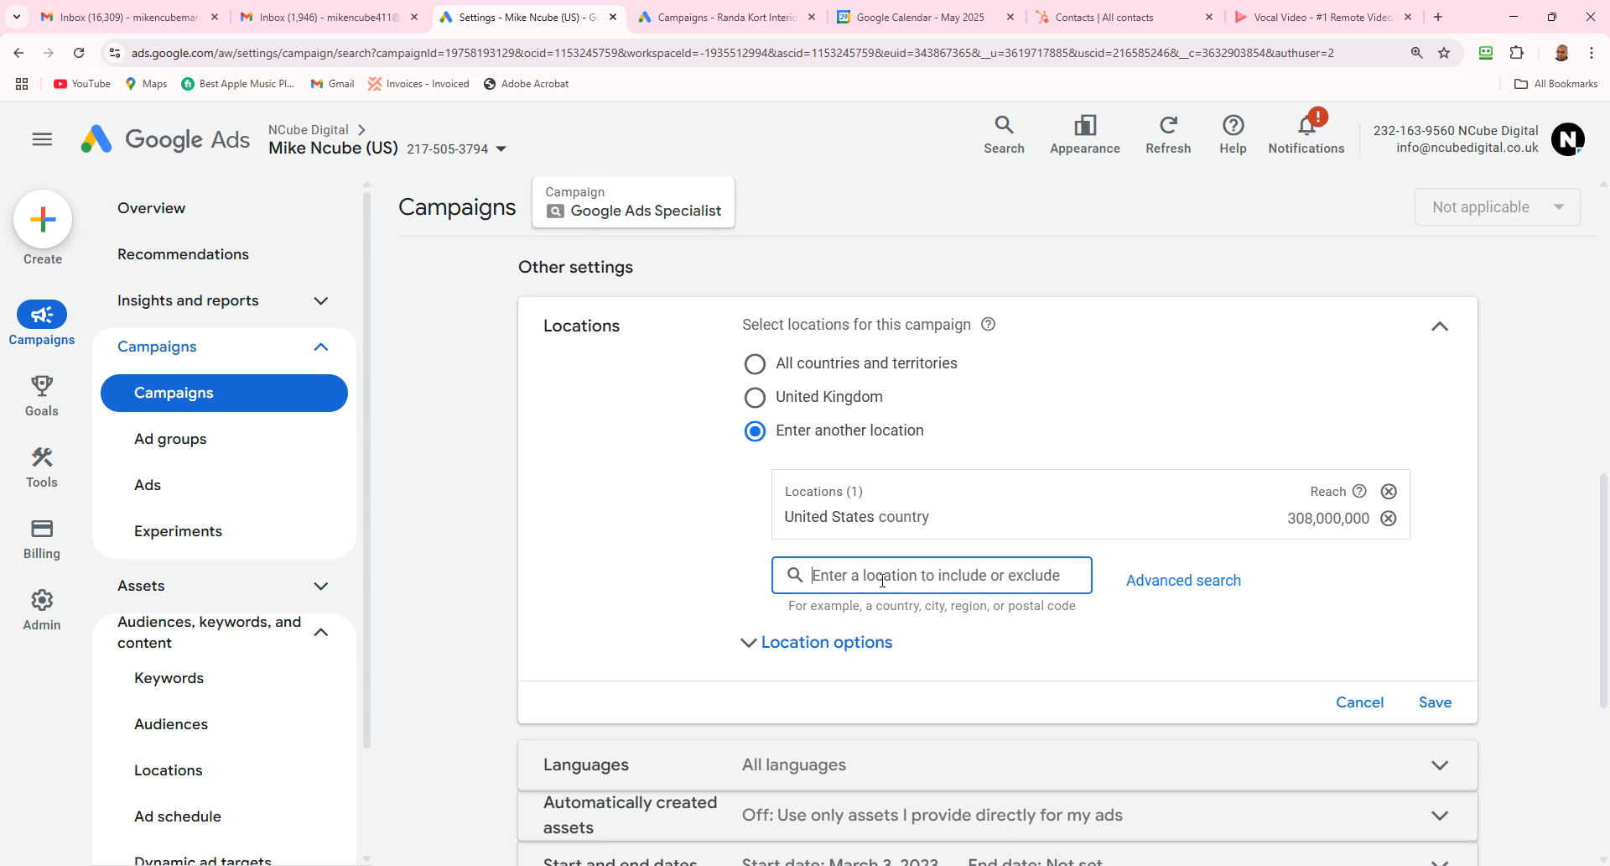
text(canada)
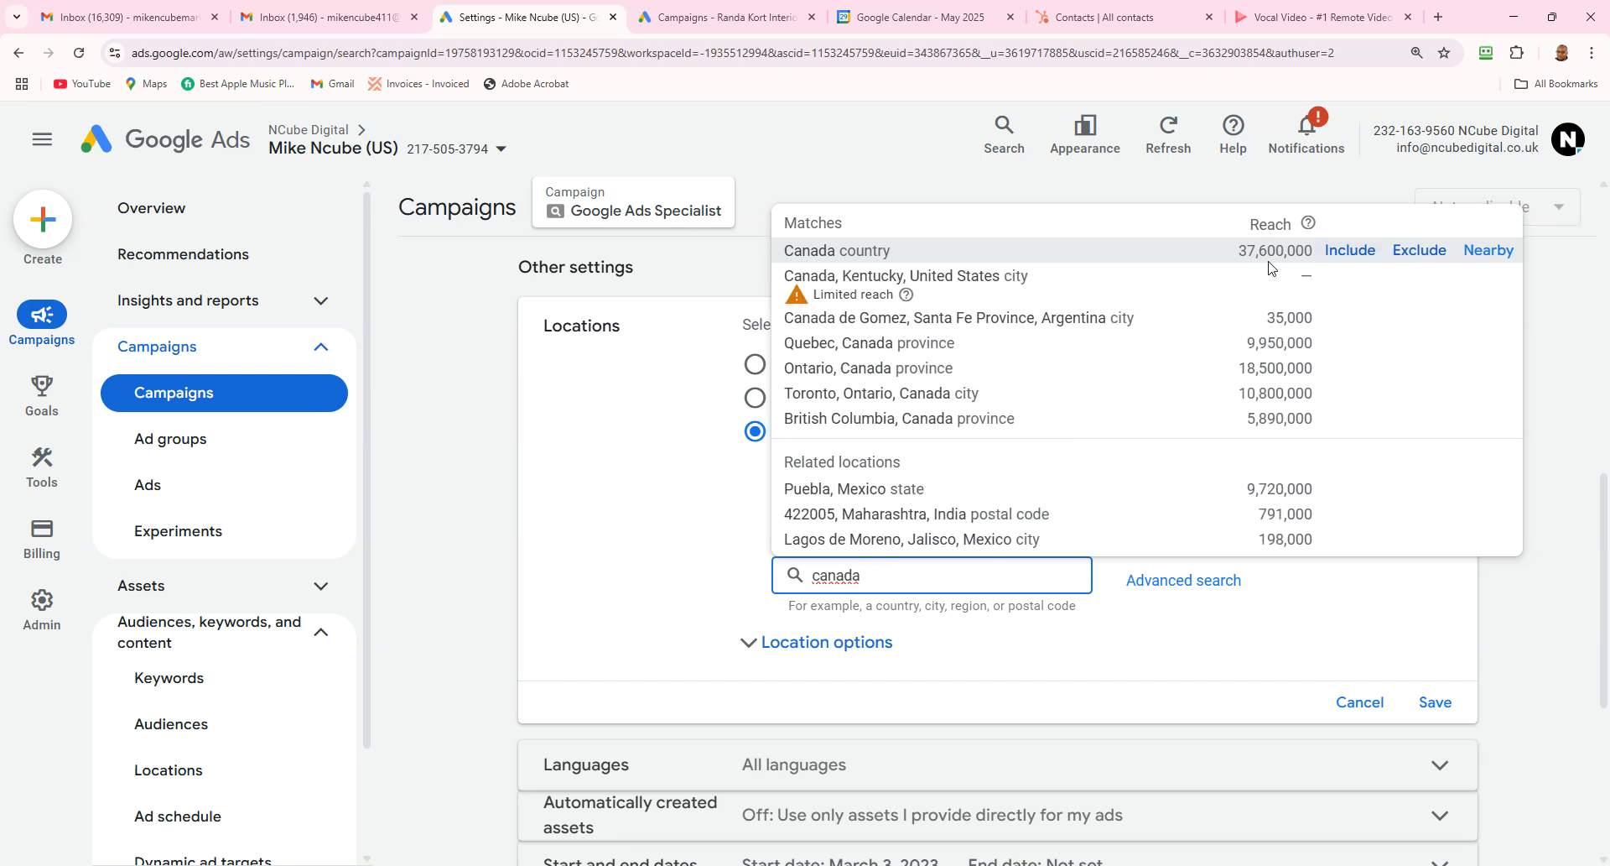
click(1350, 251)
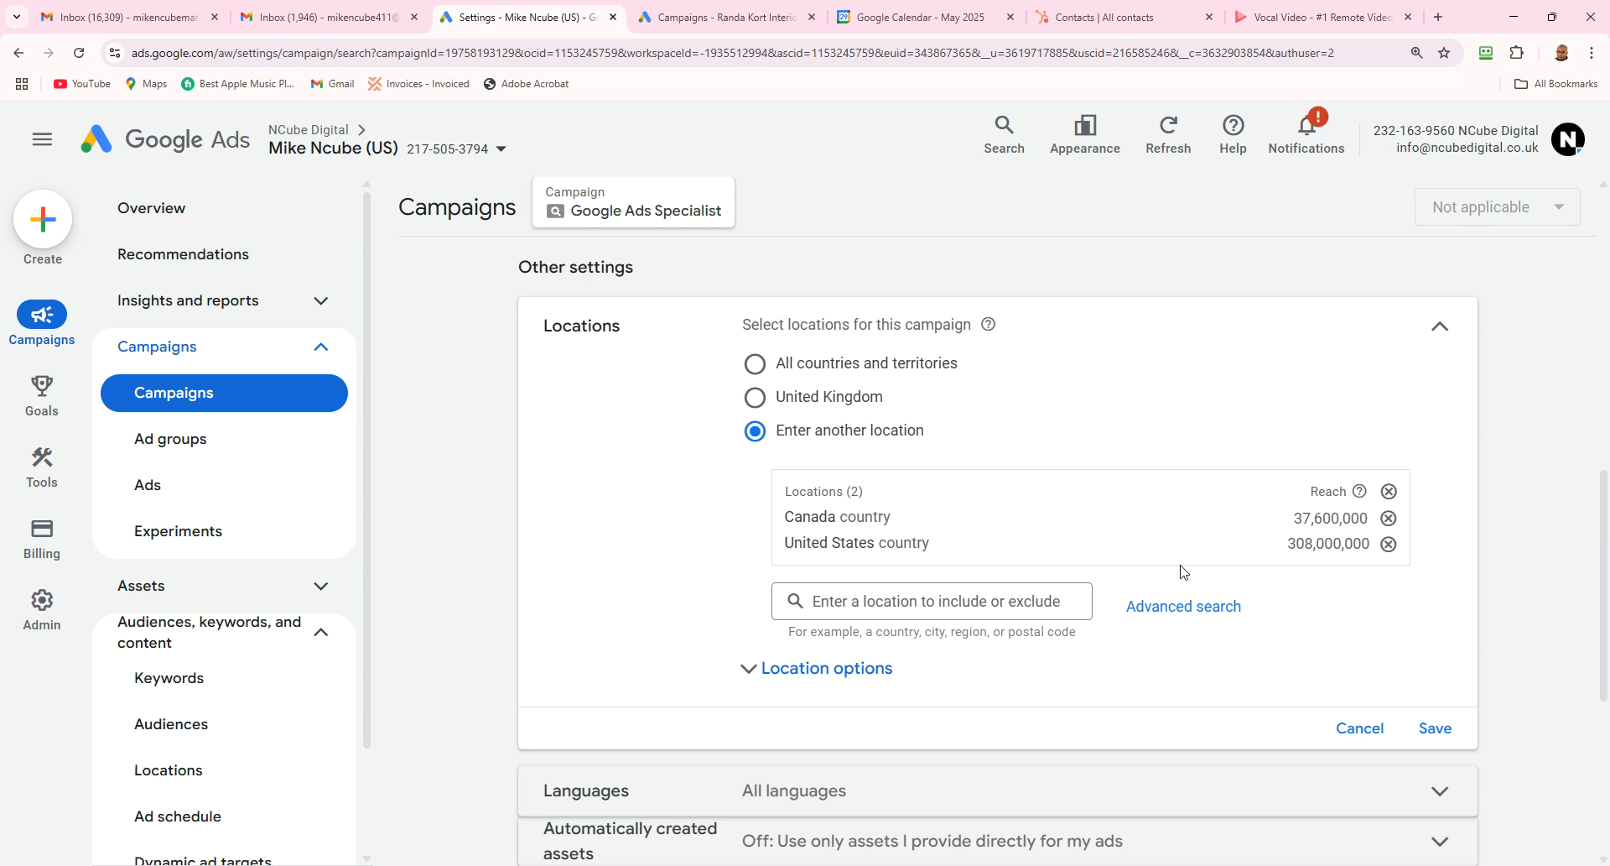
- Open the advanced location search and enable adding locations in bulk
click(1177, 620)
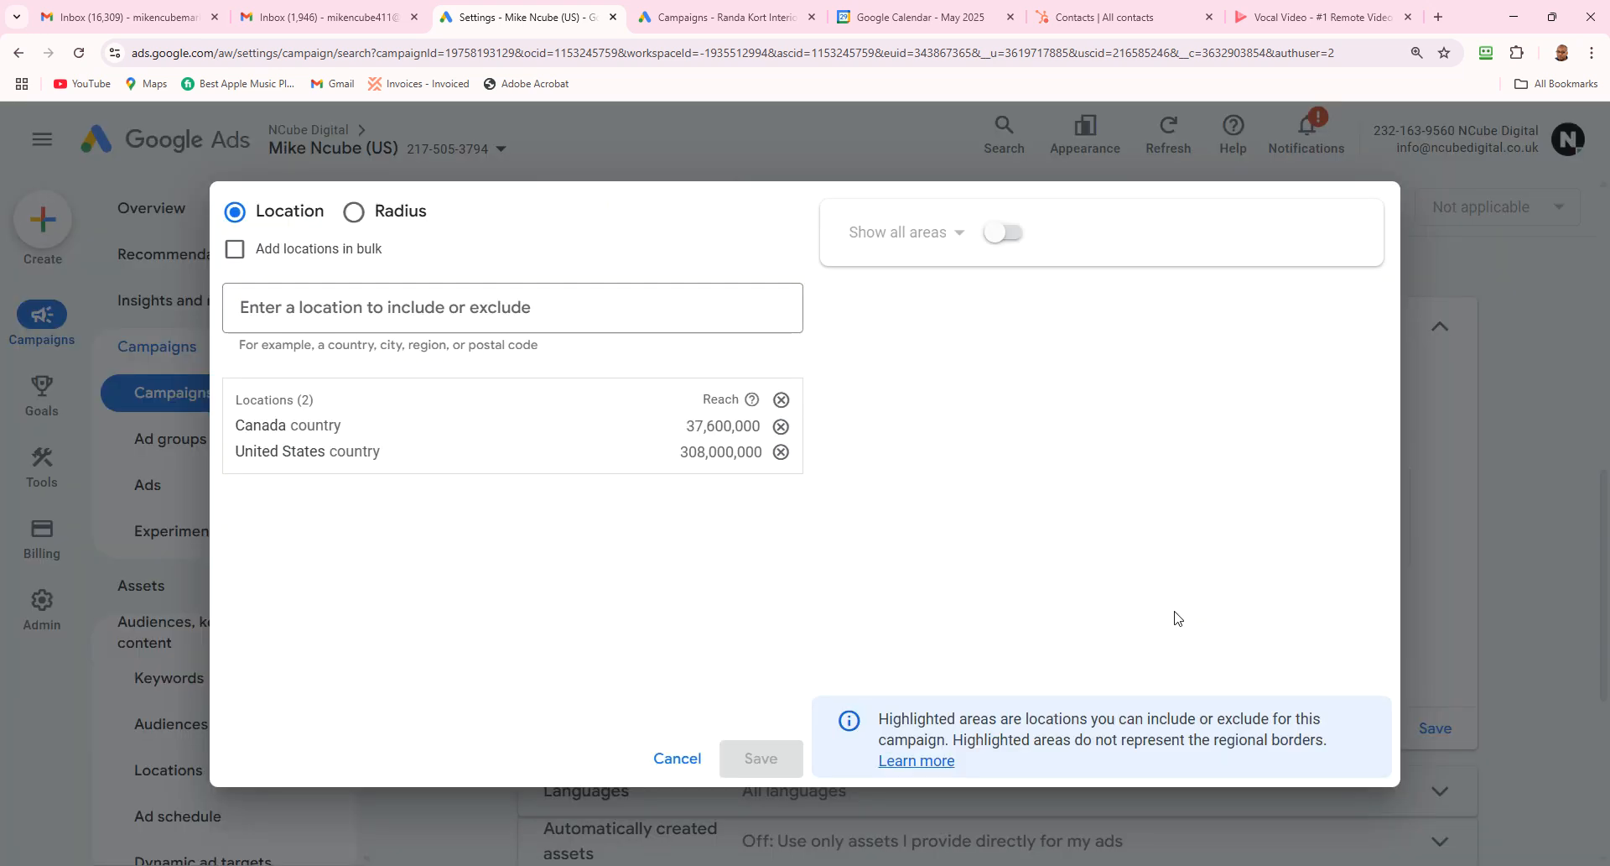
click(271, 308)
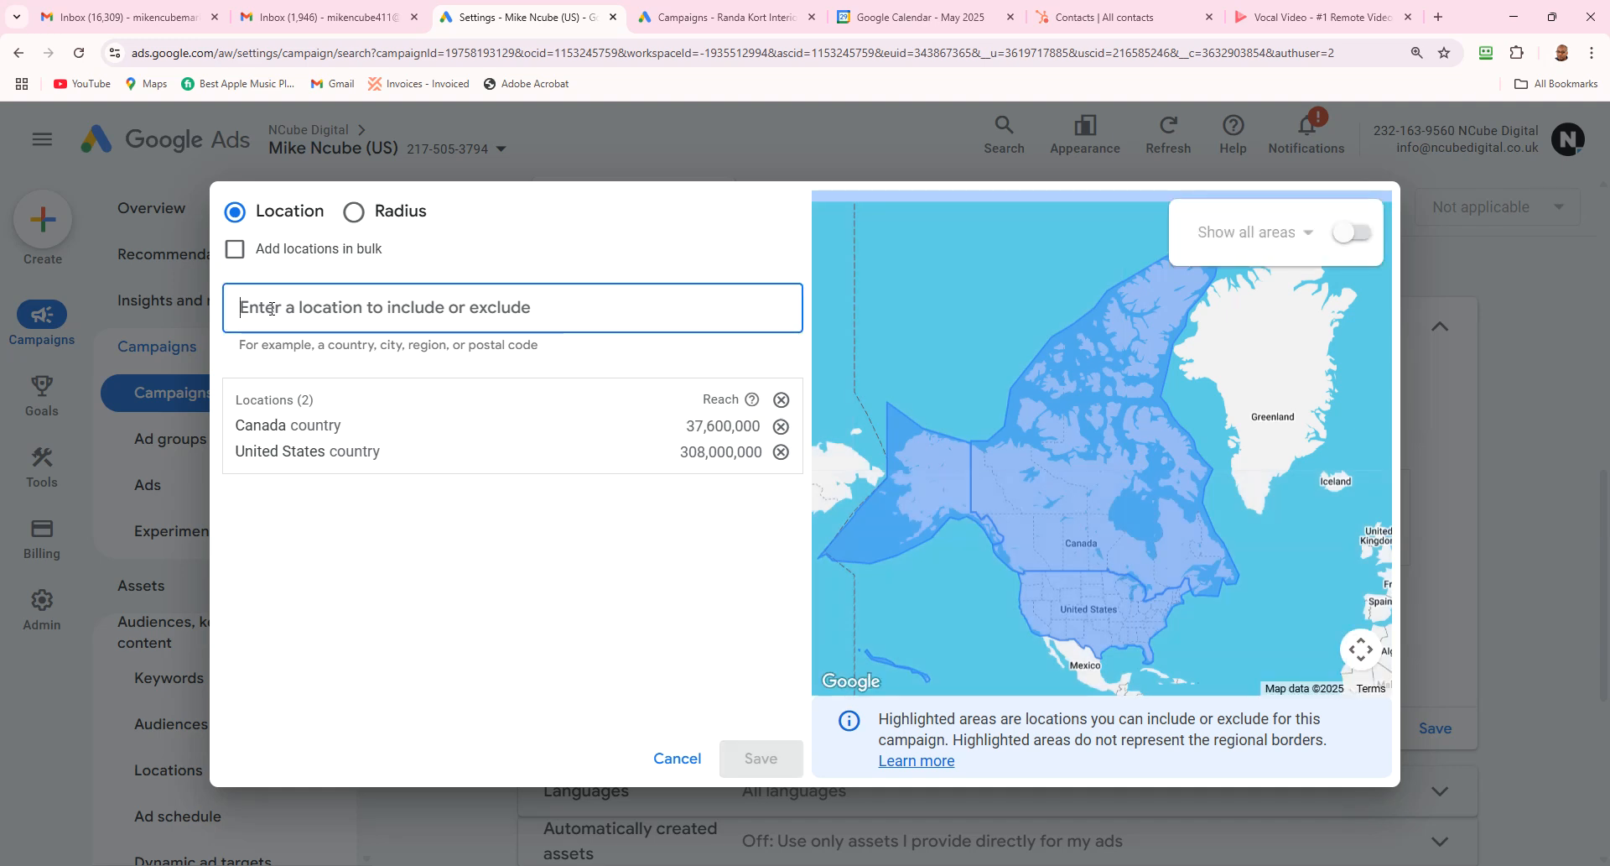
click(230, 252)
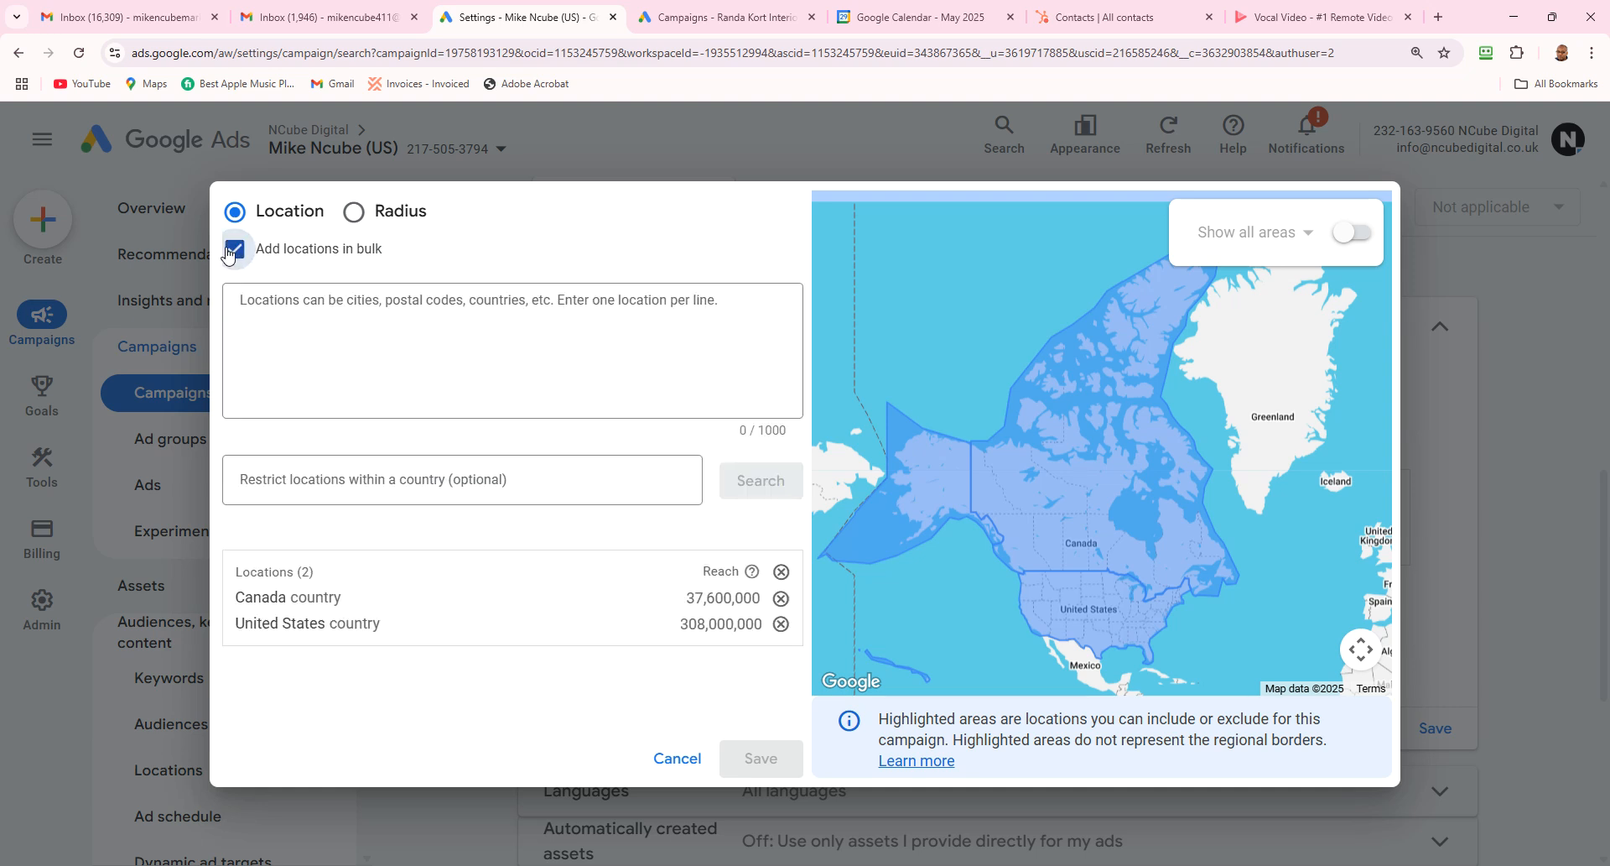
- Search in bulk for france, germany, south africa and zimbabwe, and target all the matched countries
click(260, 302)
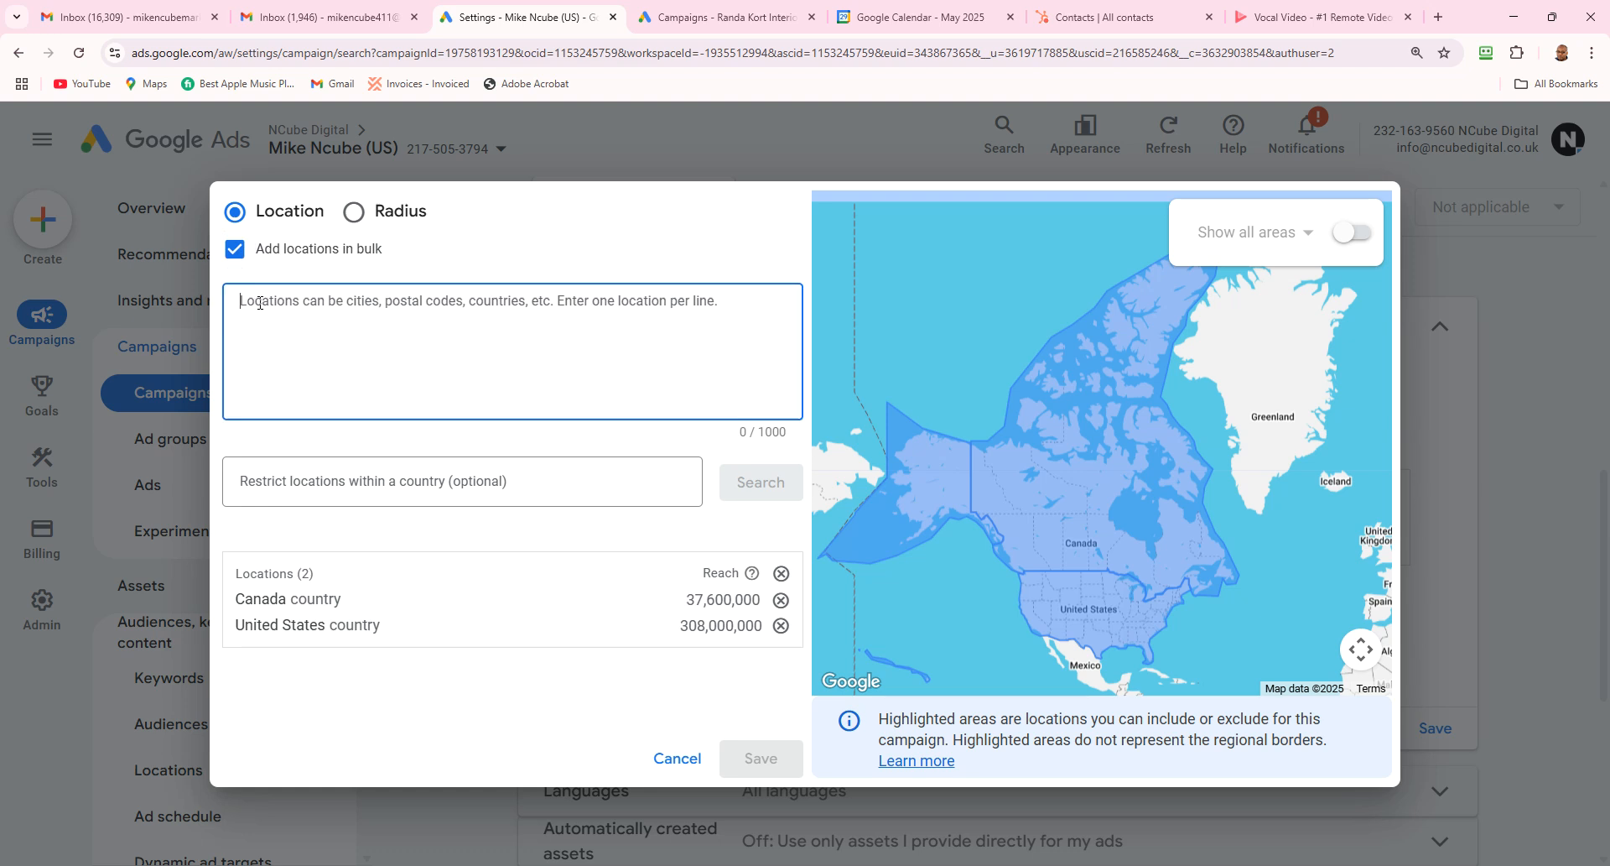
text(france)
key(Return)
text(germany)
key(Return)
text(south africa)
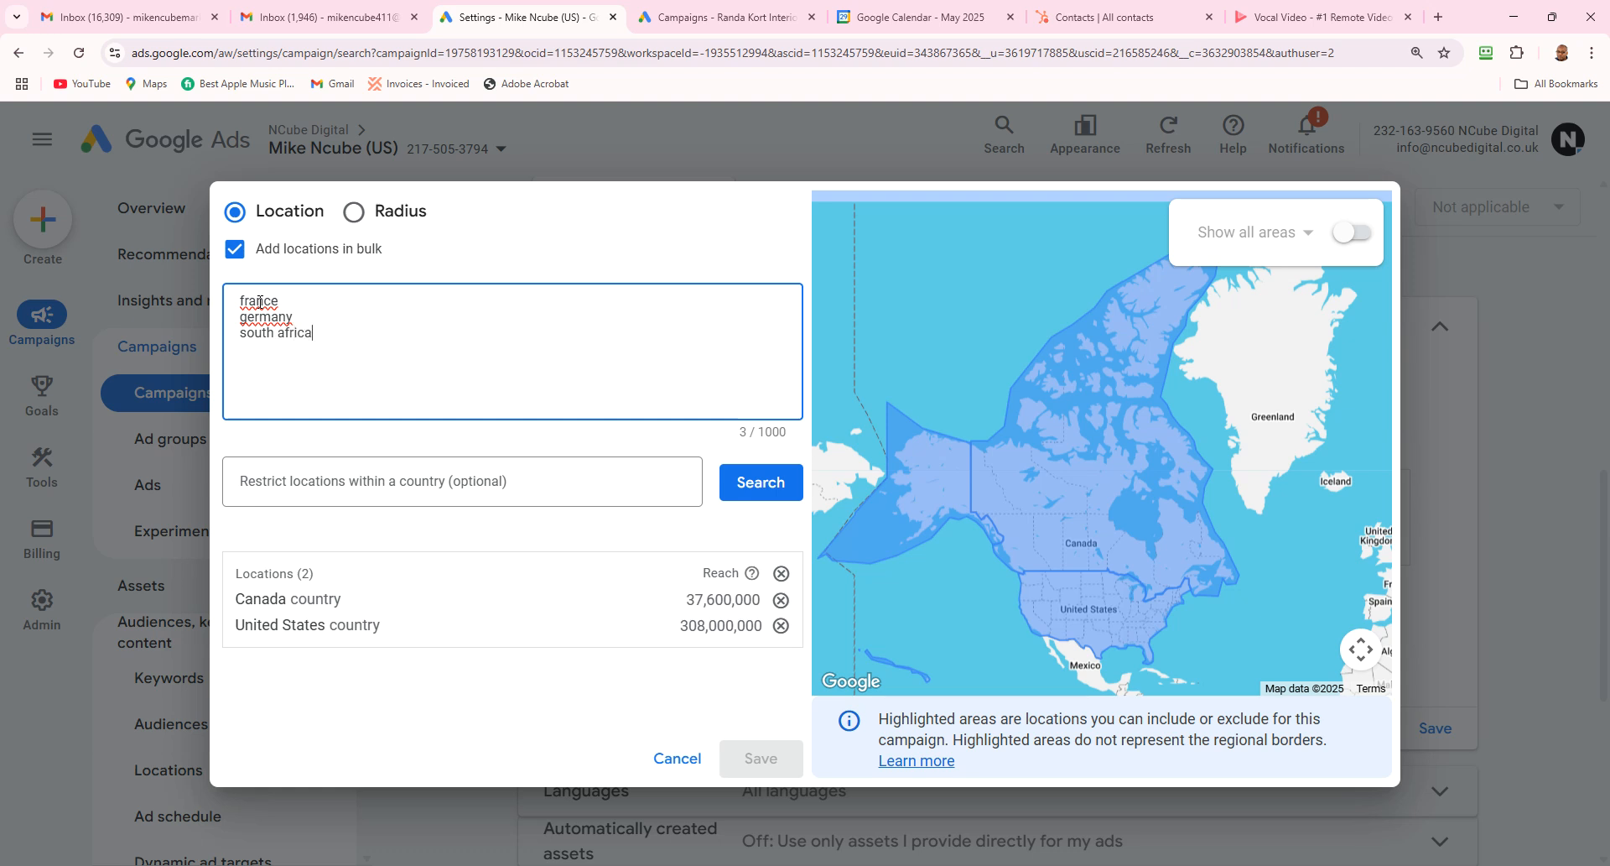
key(Return)
text(zimbabwe)
click(761, 495)
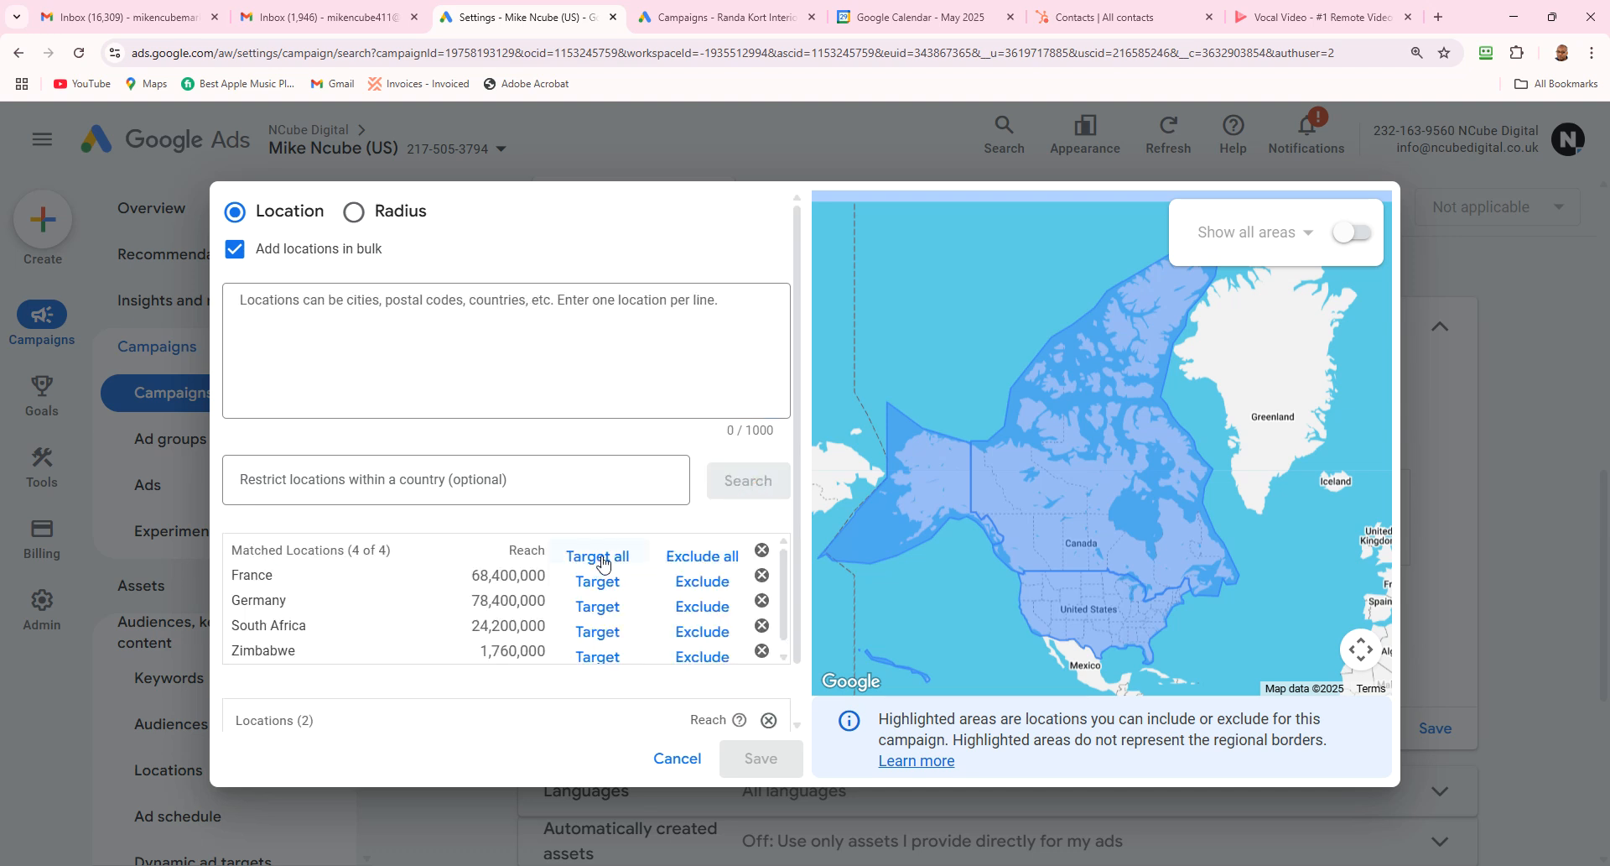
click(603, 557)
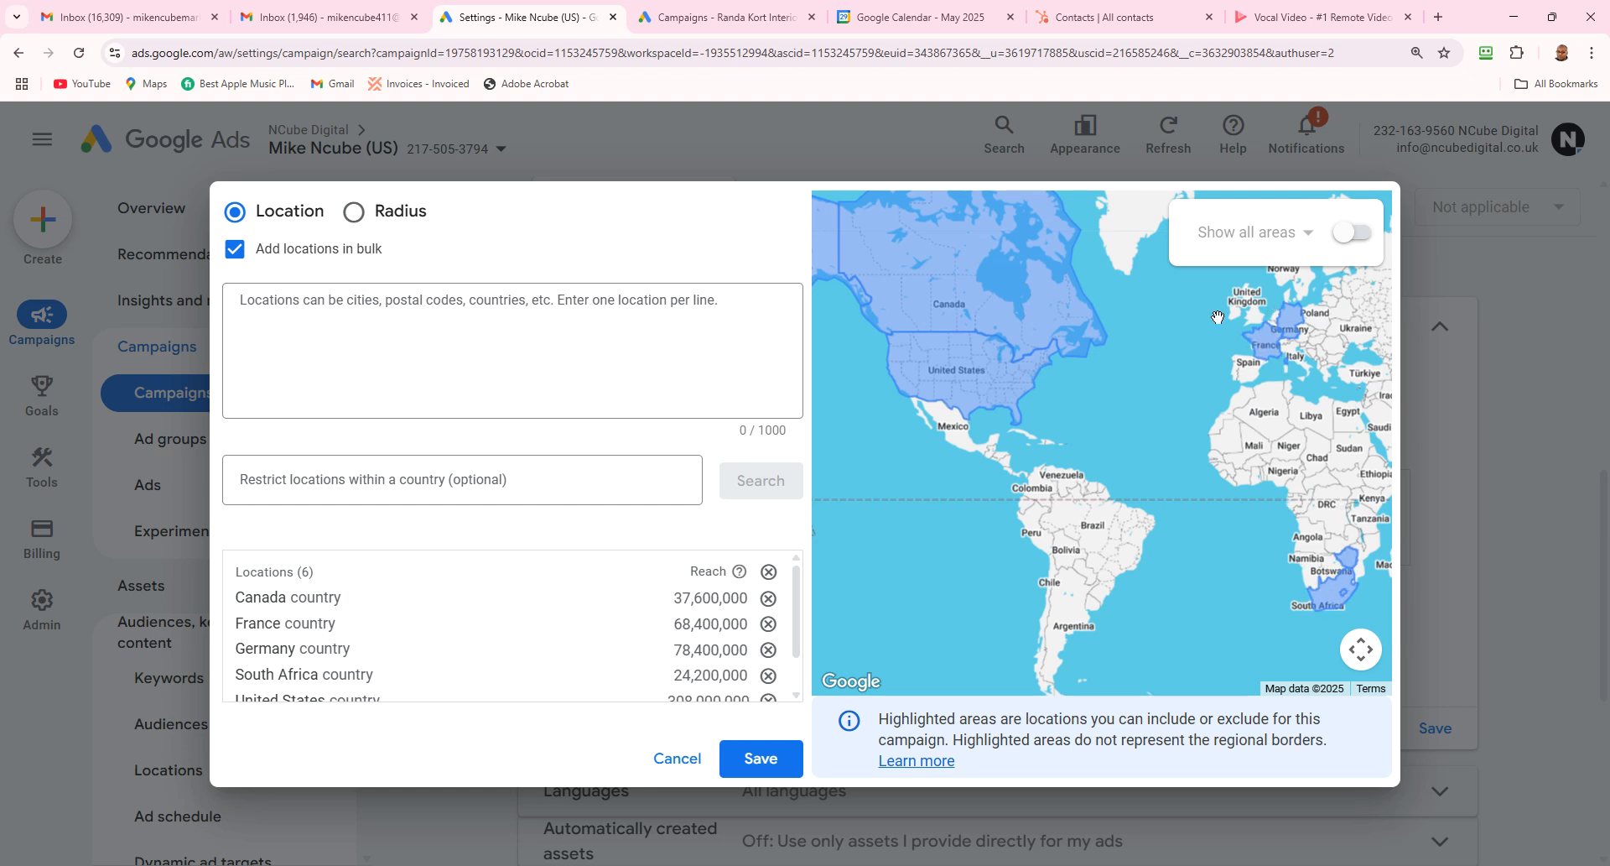
- Search in bulk for new york and target the matched New York, United States location
click(309, 316)
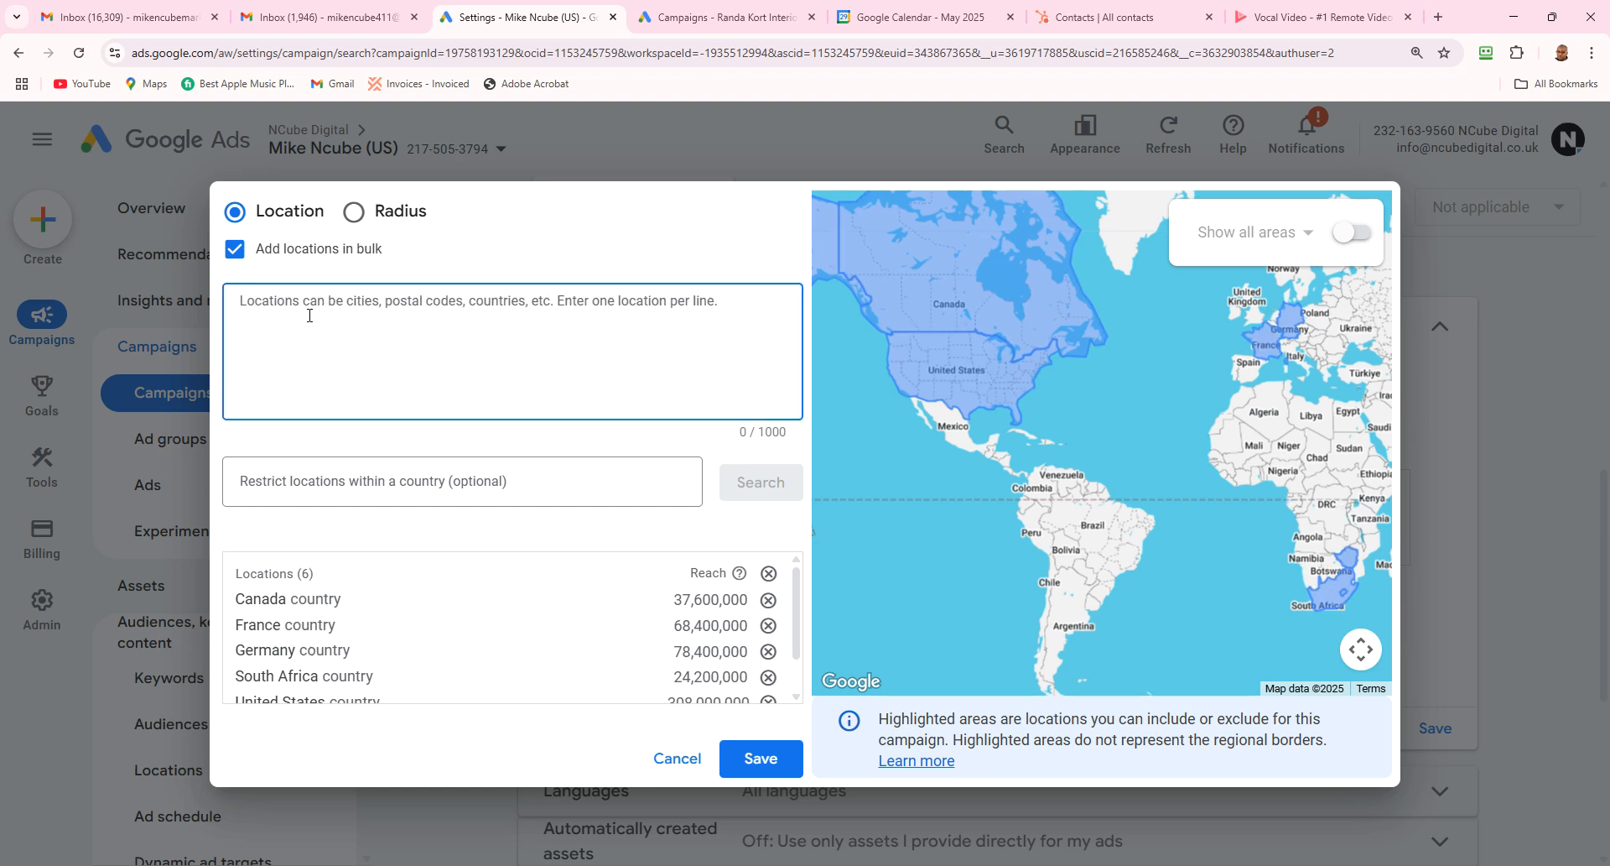
text(new )
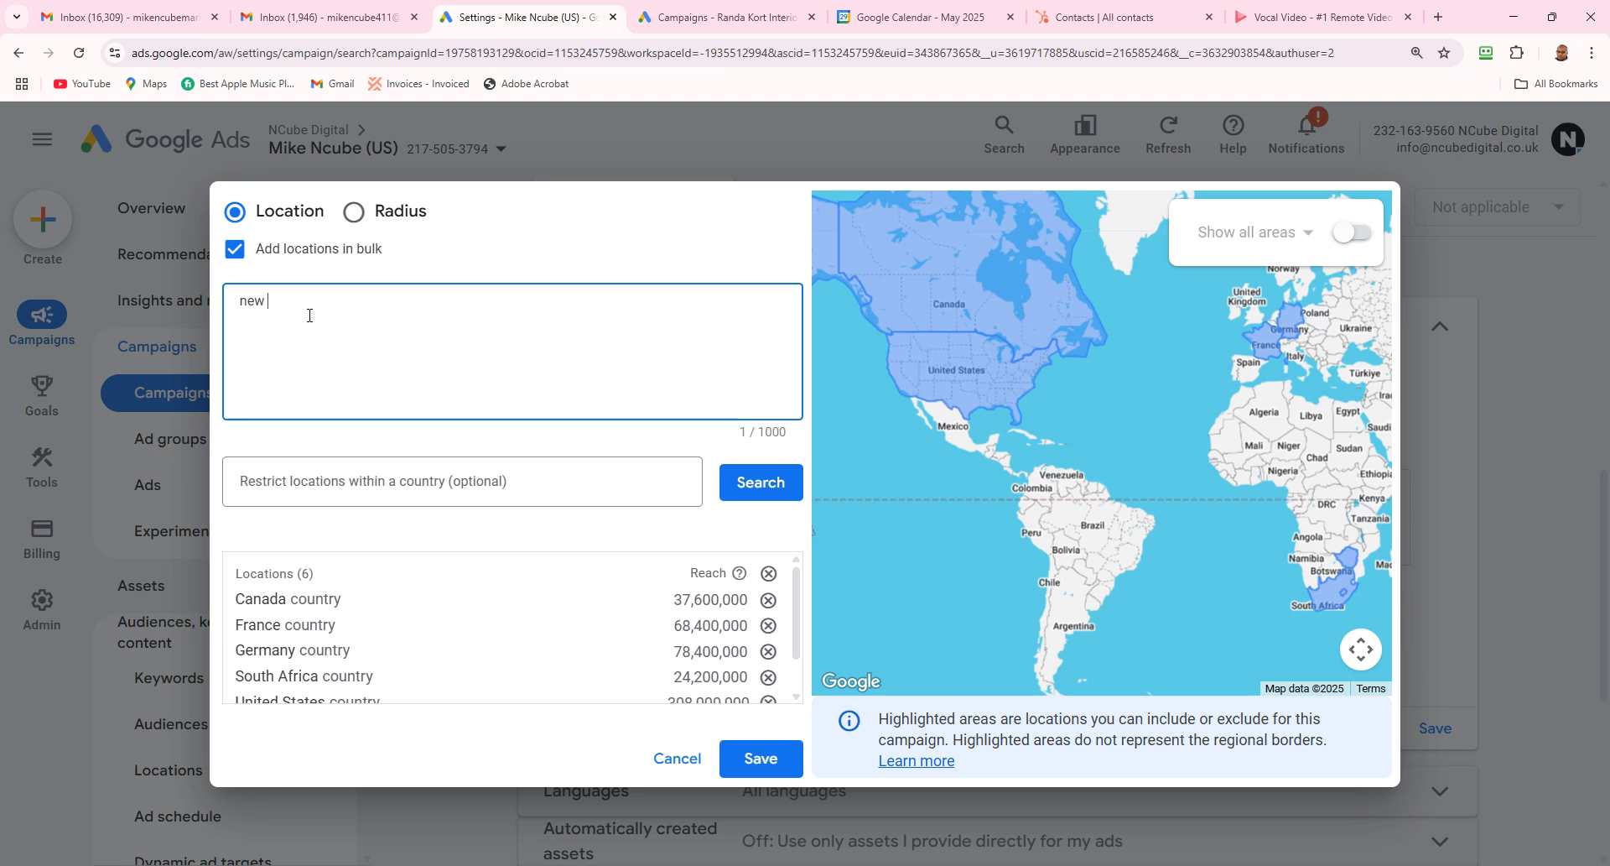
text(york)
click(754, 485)
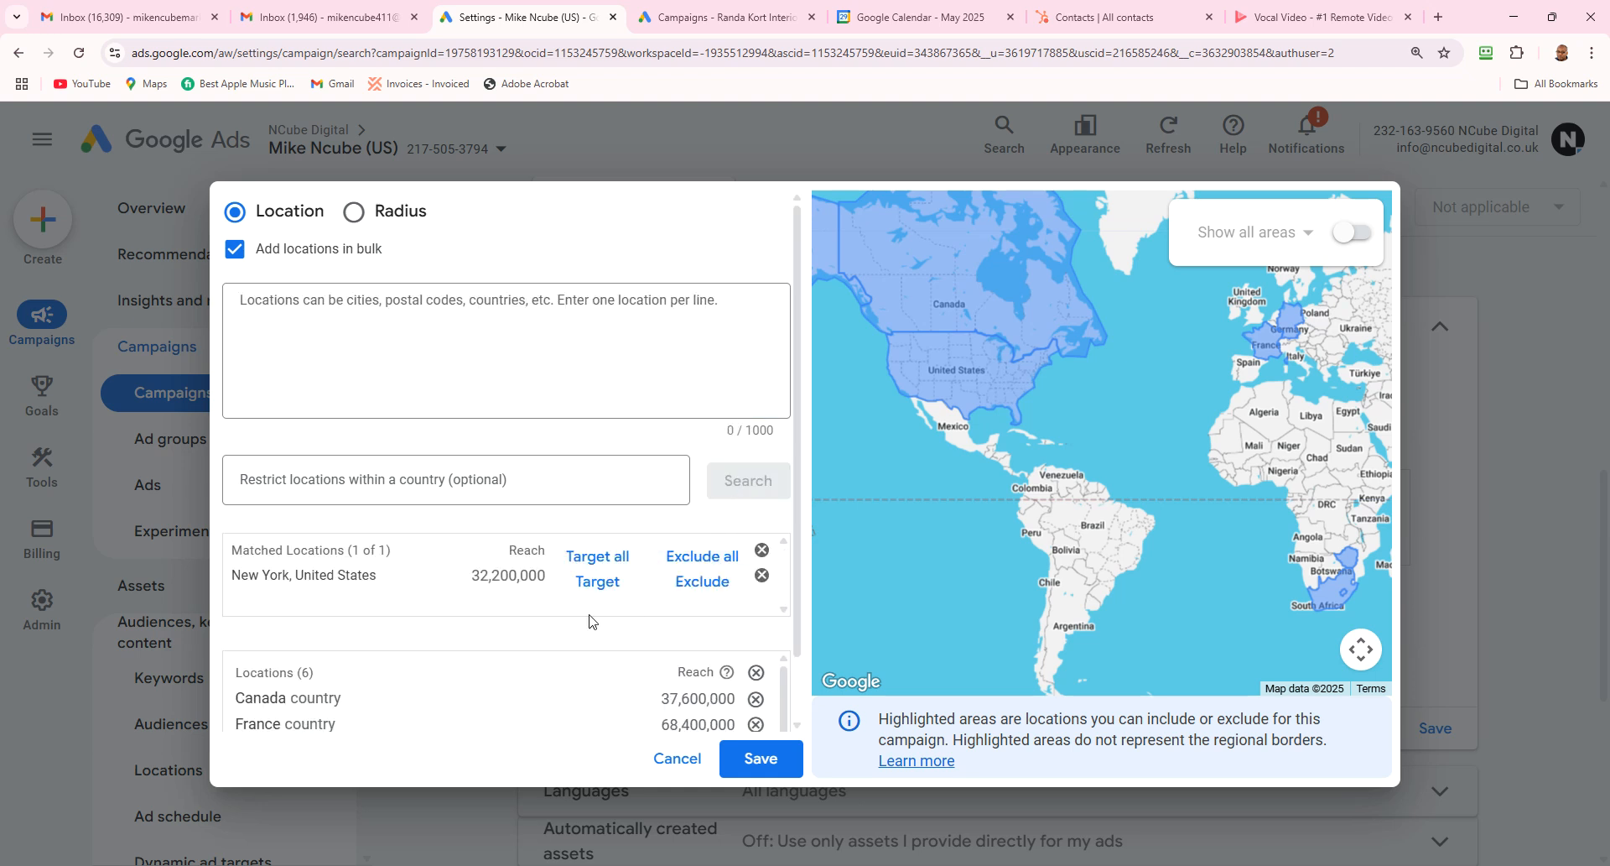
click(608, 566)
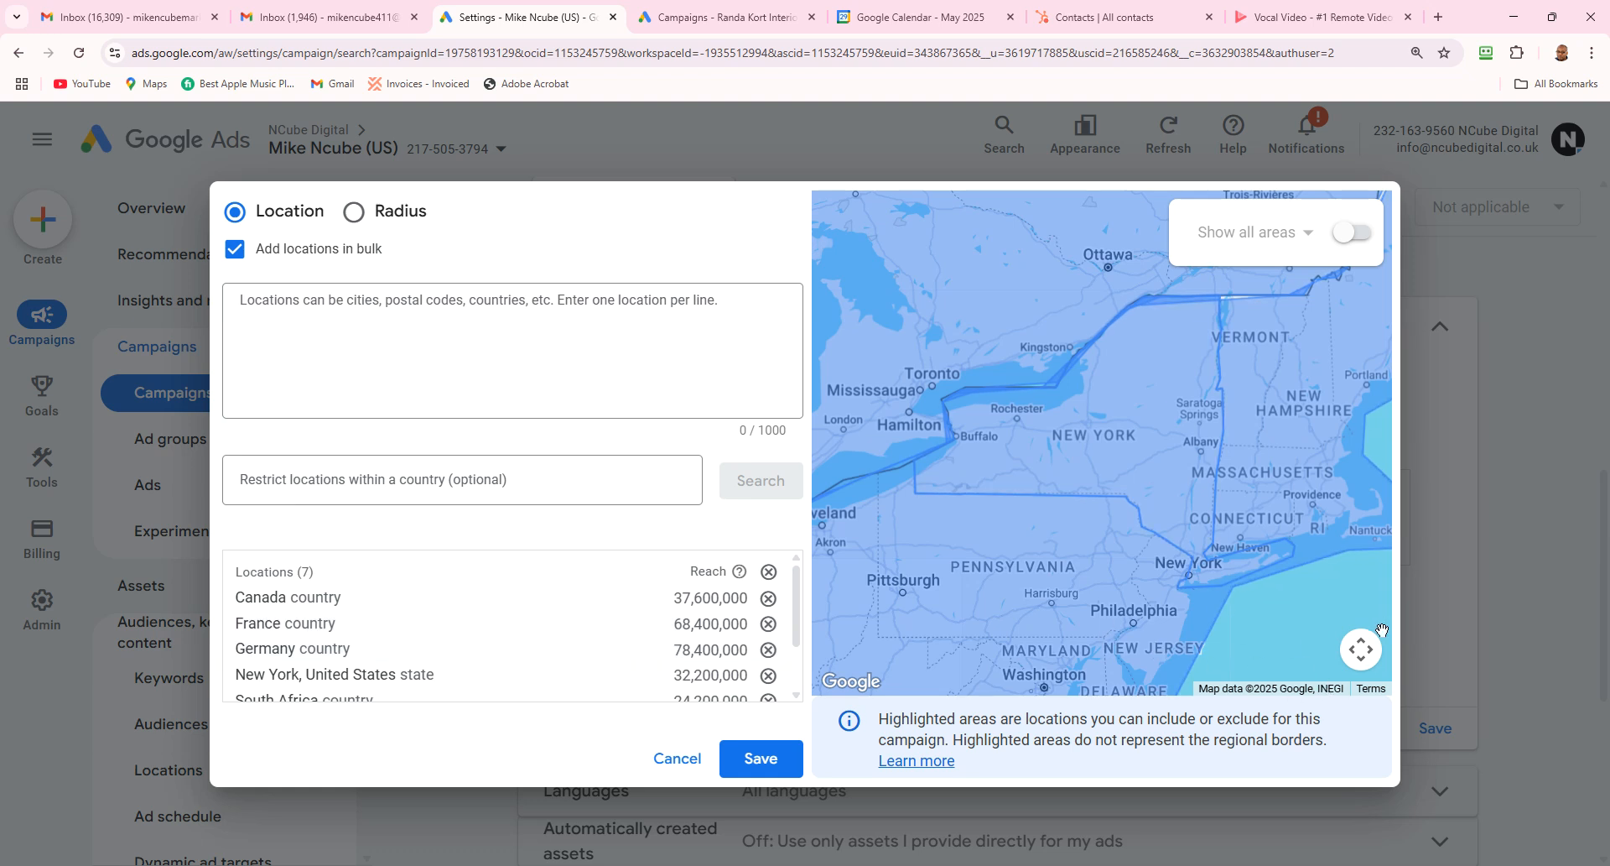
click(1361, 650)
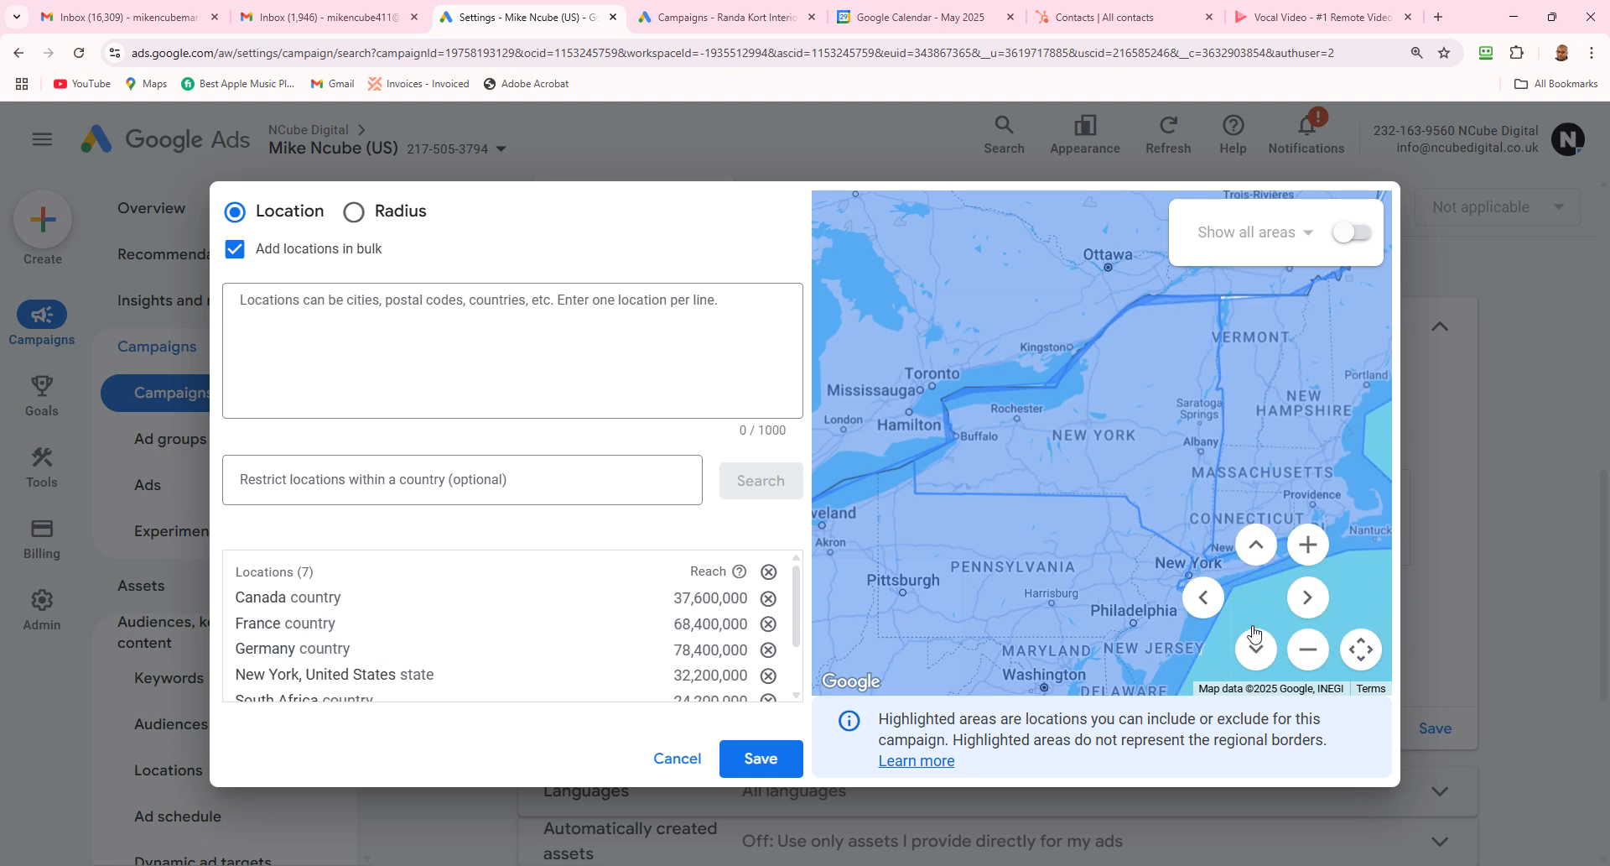
click(1307, 651)
click(1306, 651)
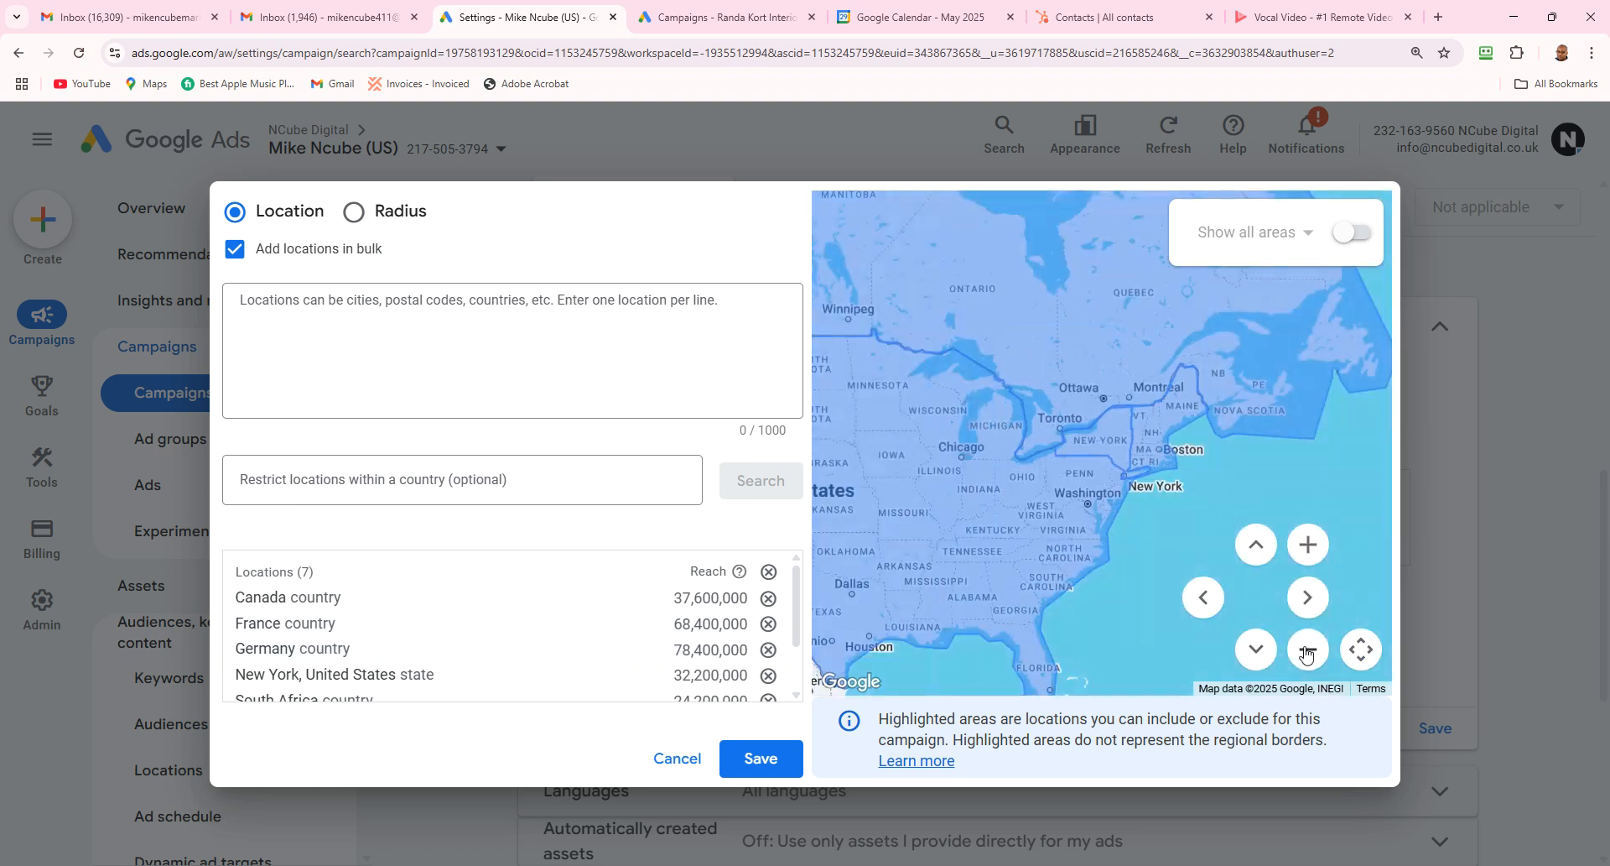
click(1307, 651)
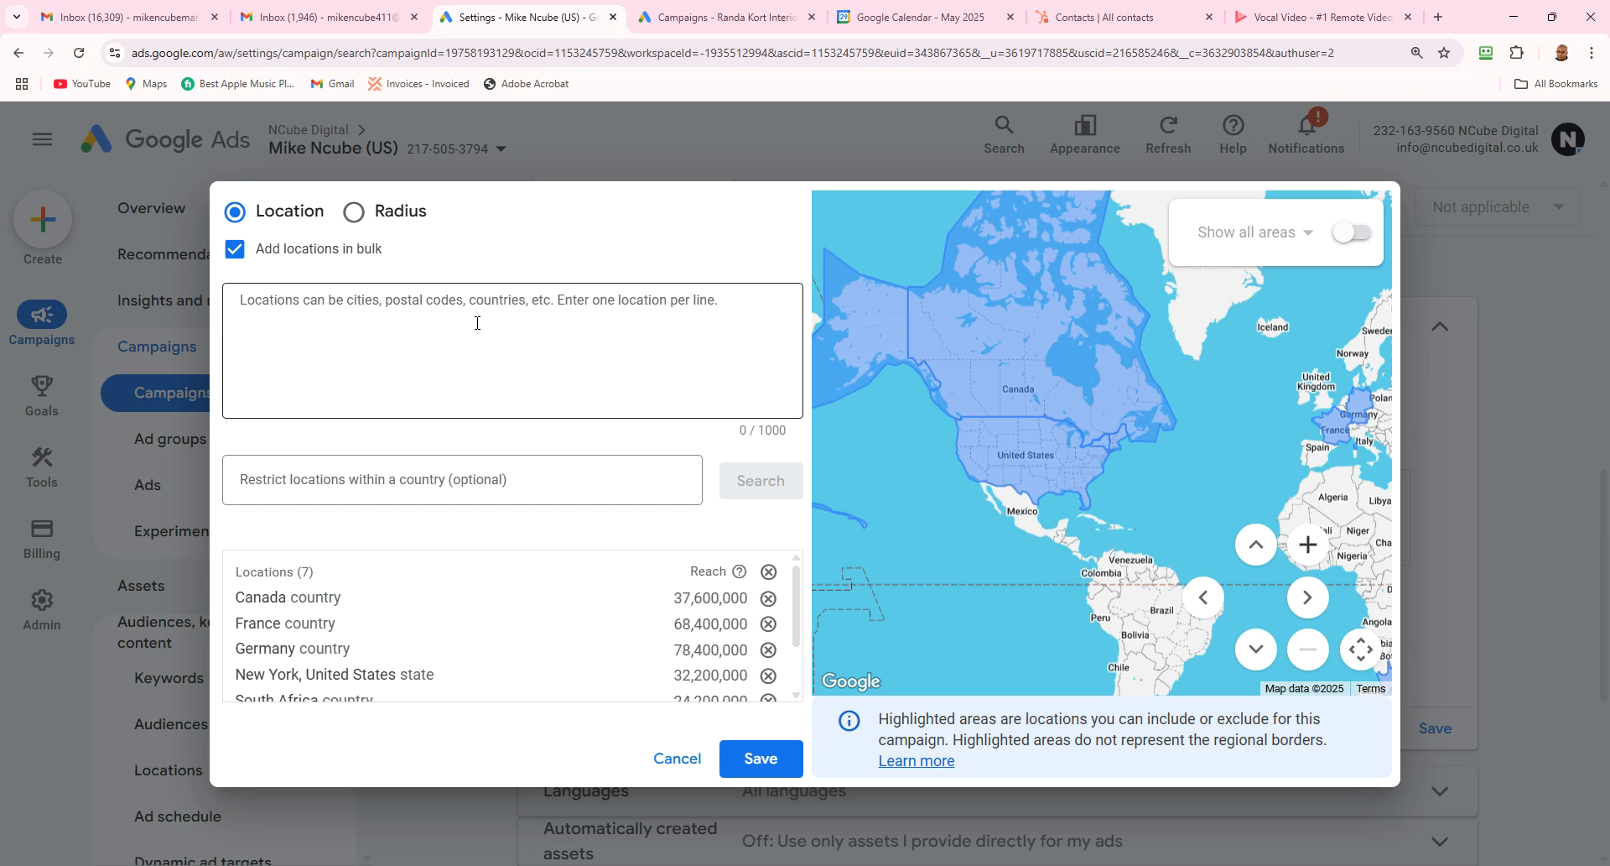
- Try to find asia as a location through the bulk search
click(478, 323)
text(asia)
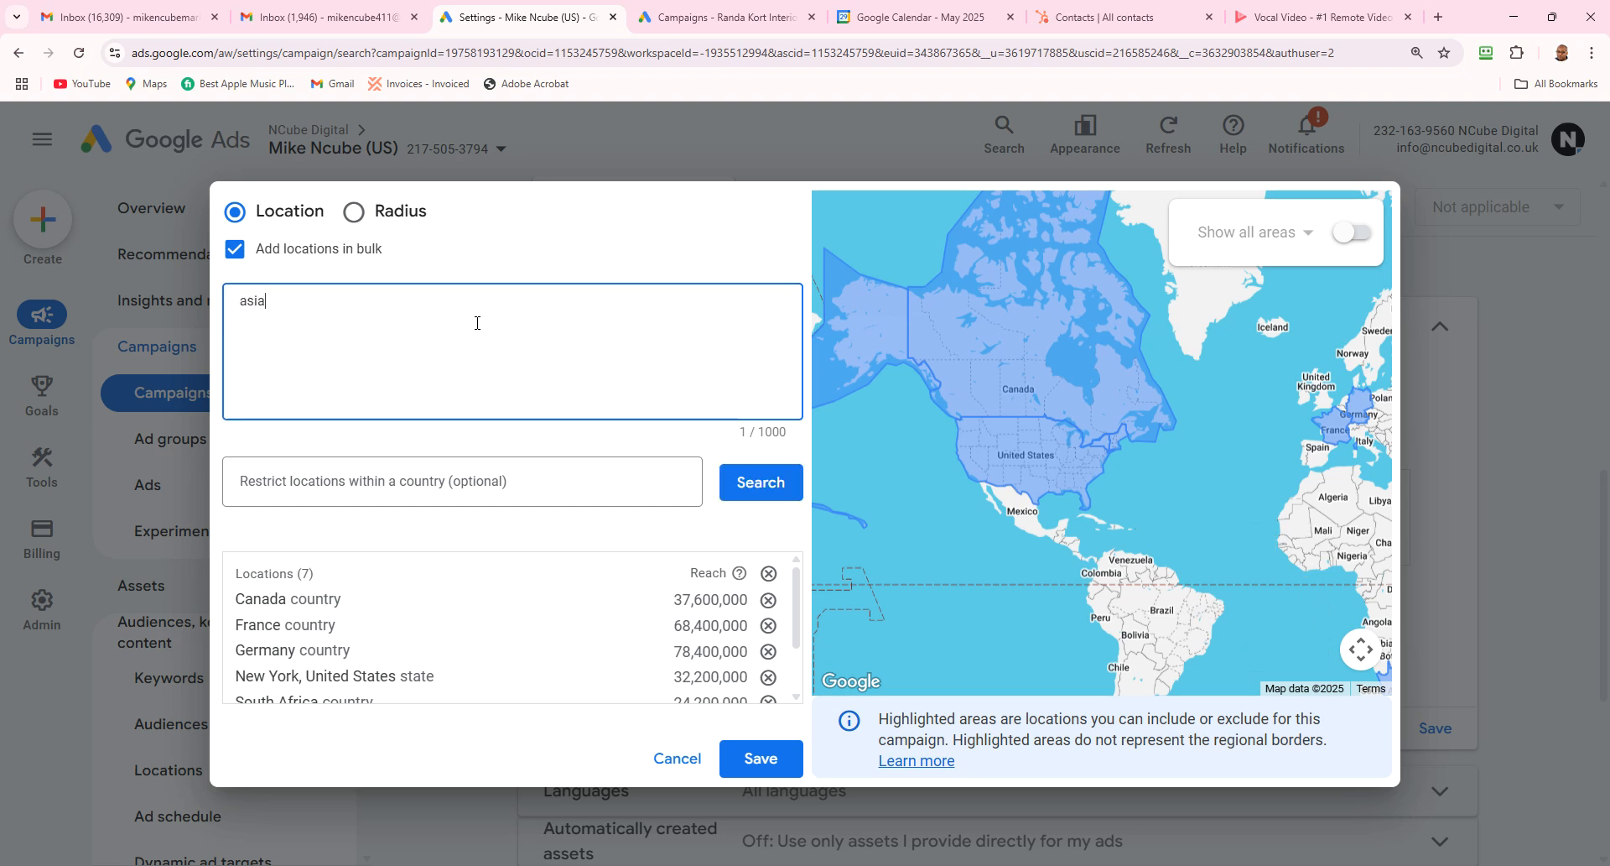
click(733, 480)
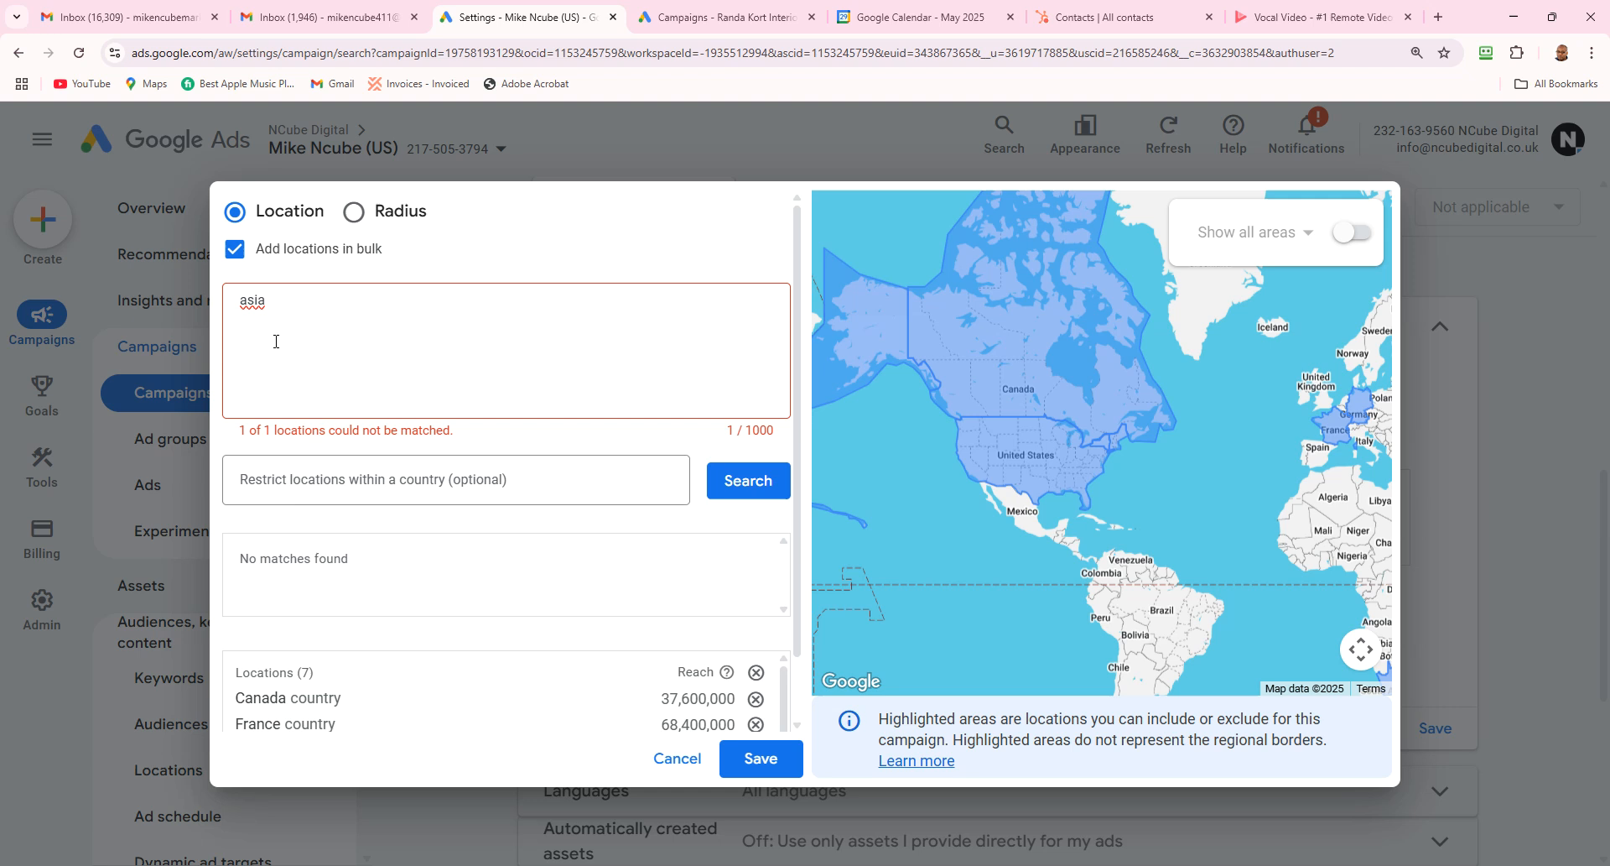
- Replace the bulk search entry with australia, search for it and discard the match without targeting it
drag(289, 304, 212, 307)
text(aus)
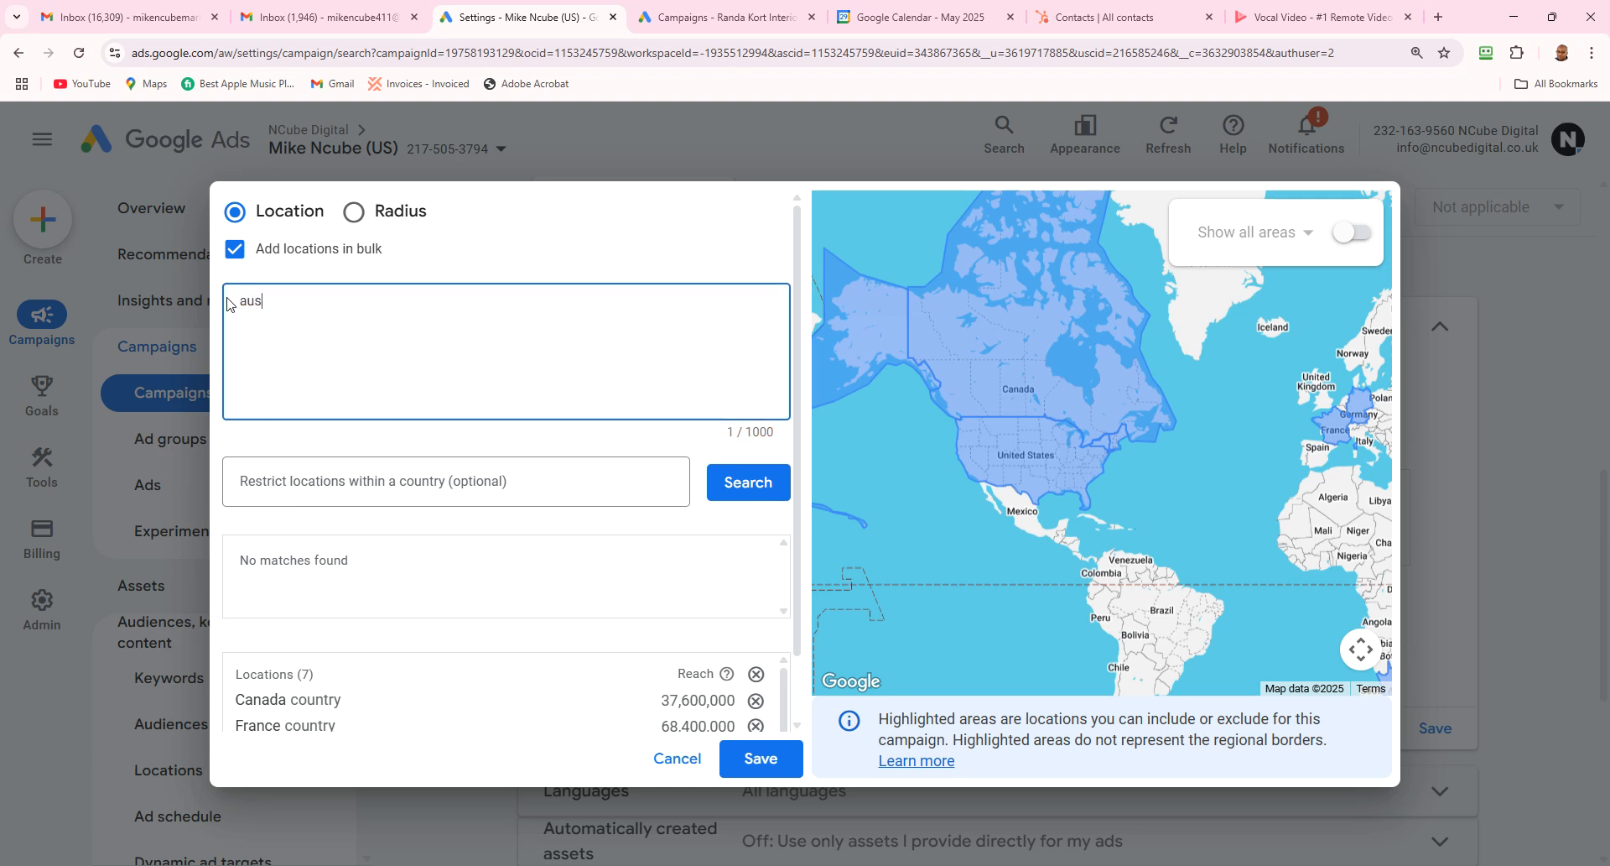
text(tralia)
click(719, 482)
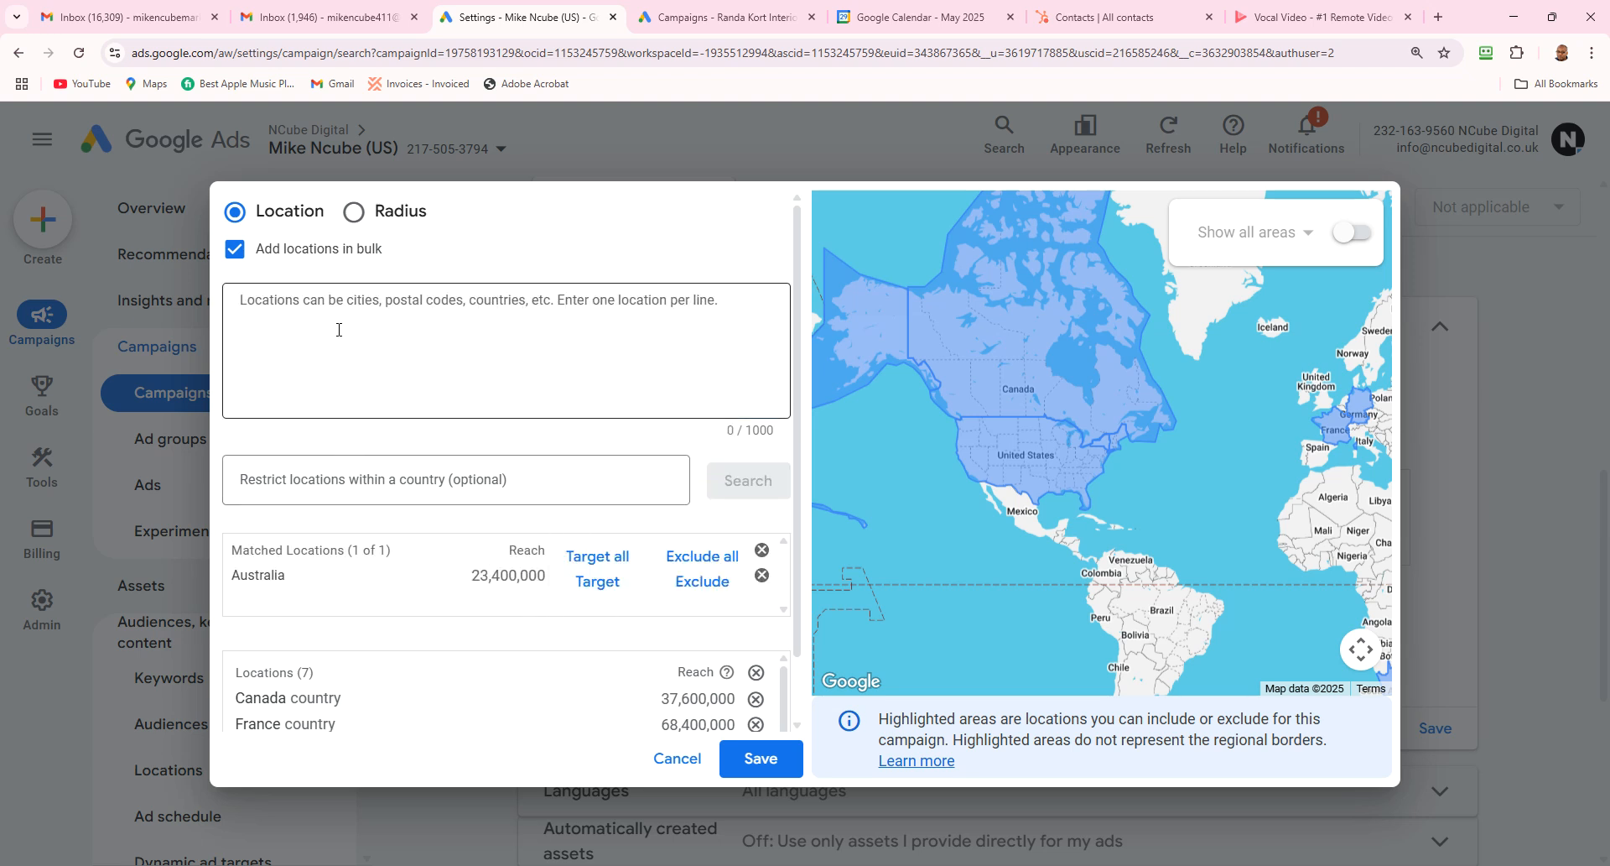
click(760, 551)
- Search in bulk for texas and exclude Texas, United States from the campaign's locations
click(485, 370)
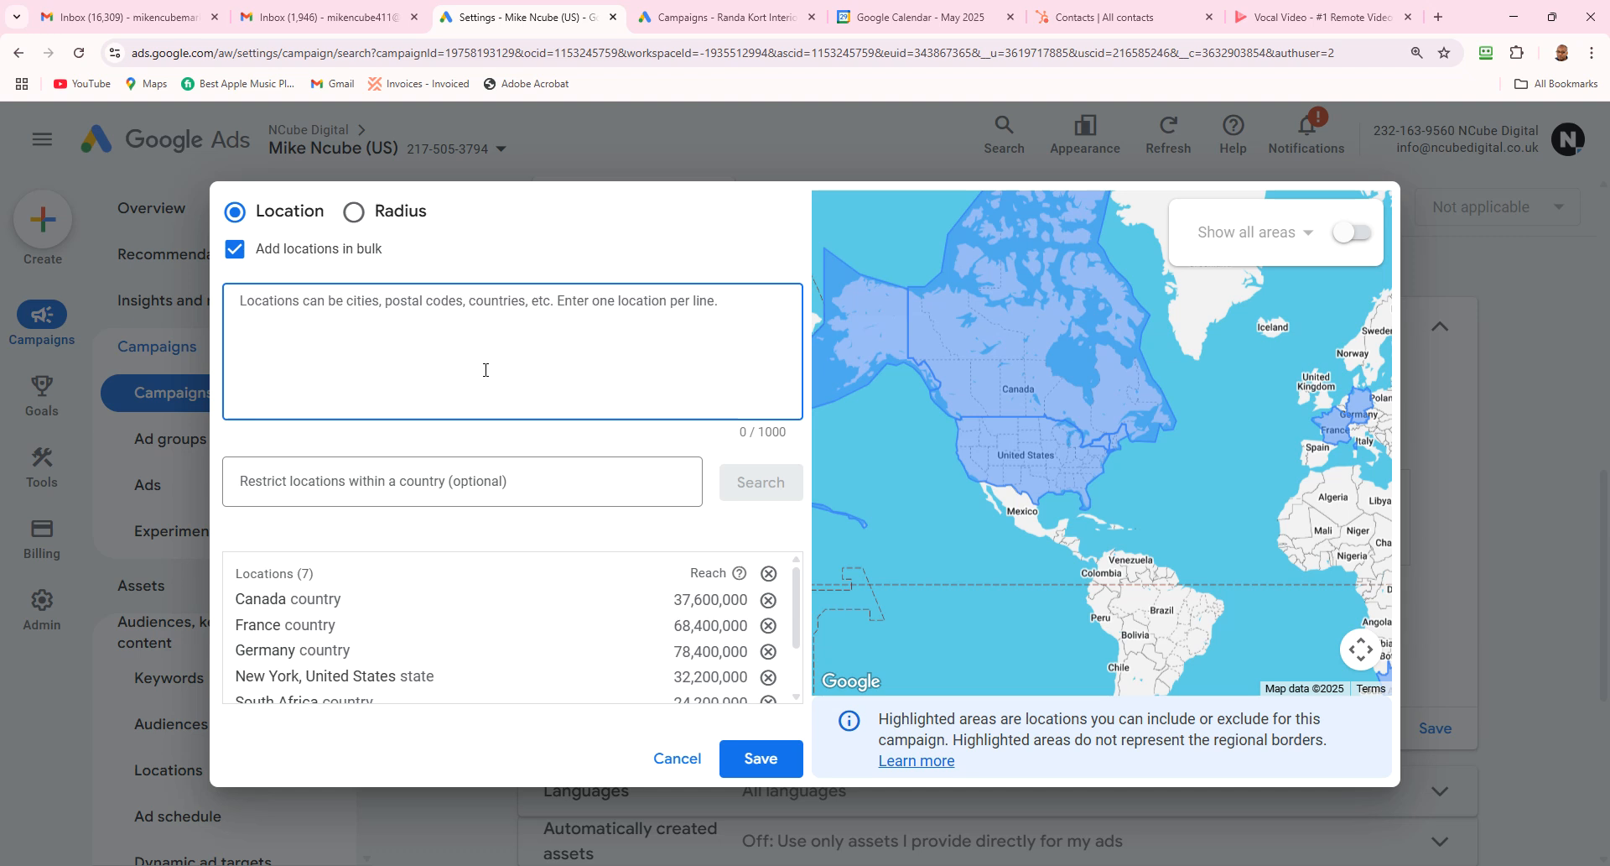
text(texas)
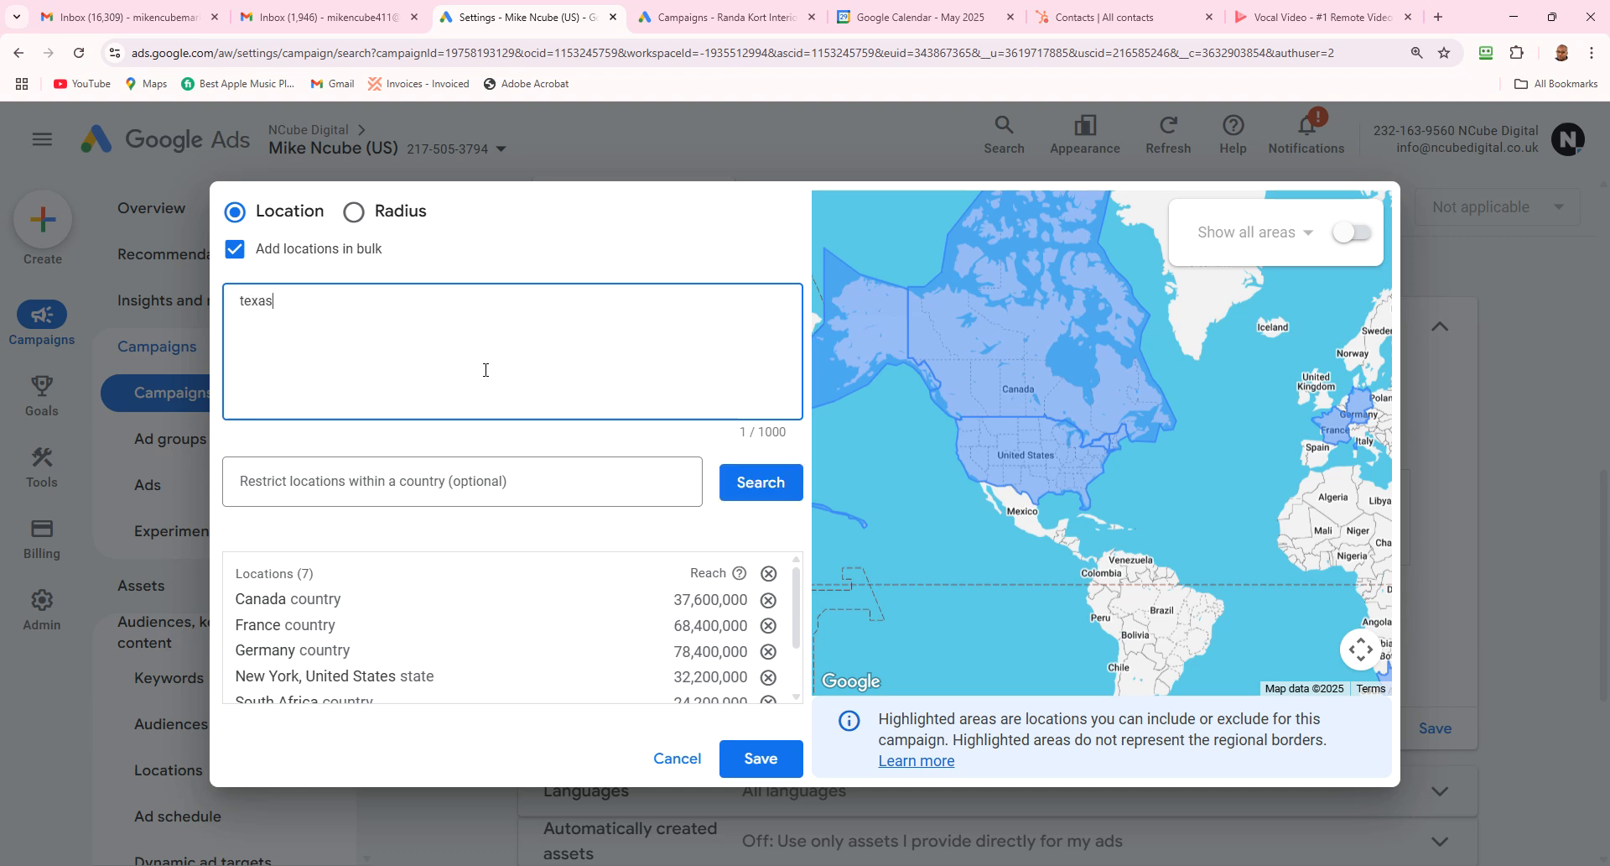
click(745, 482)
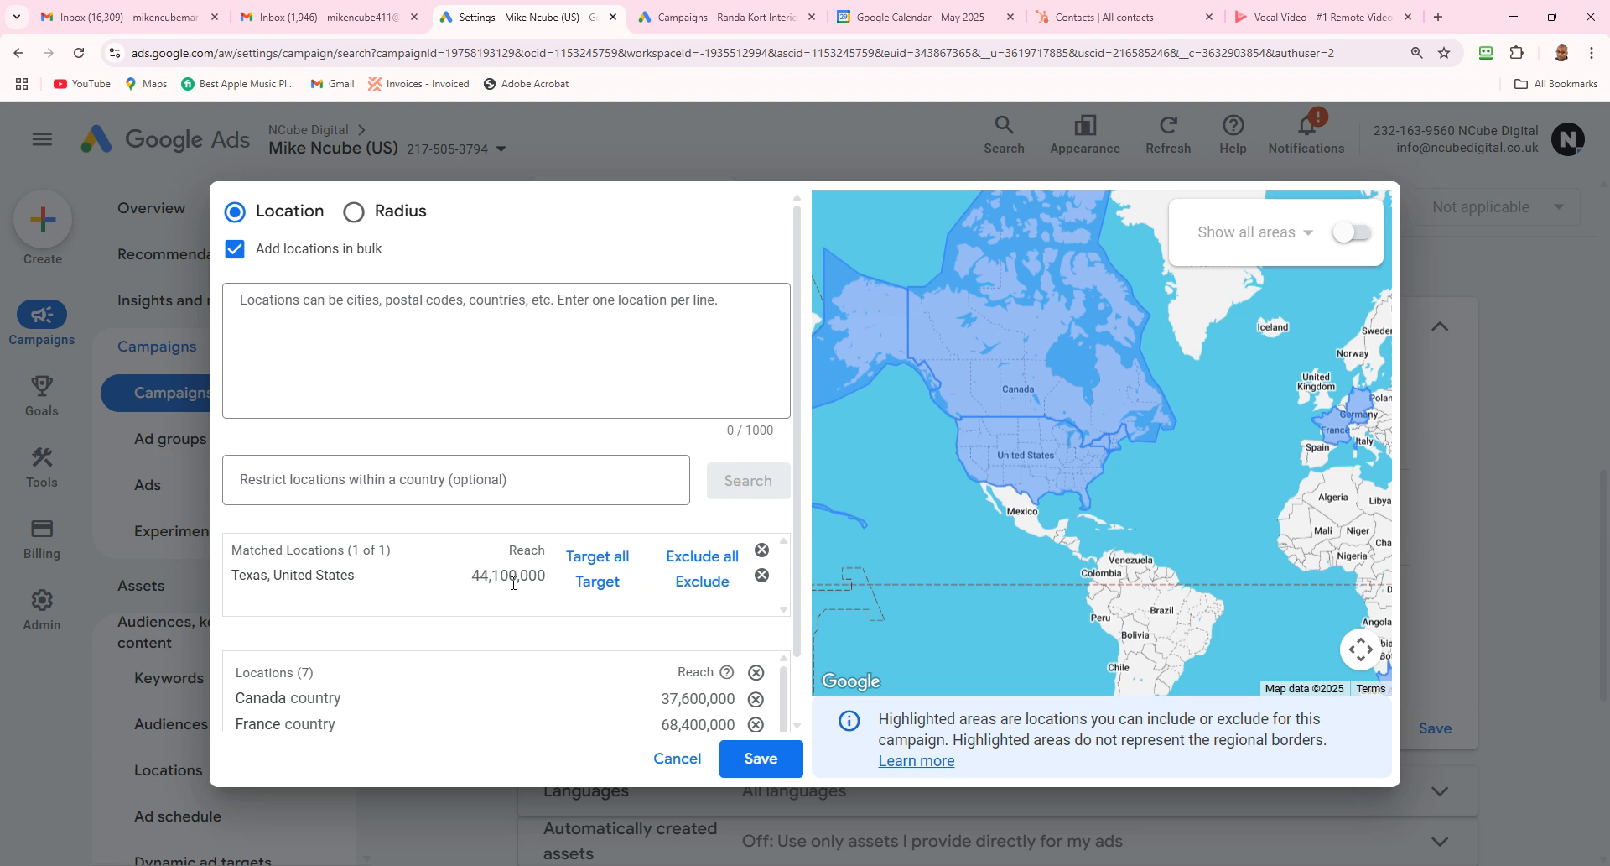
click(702, 581)
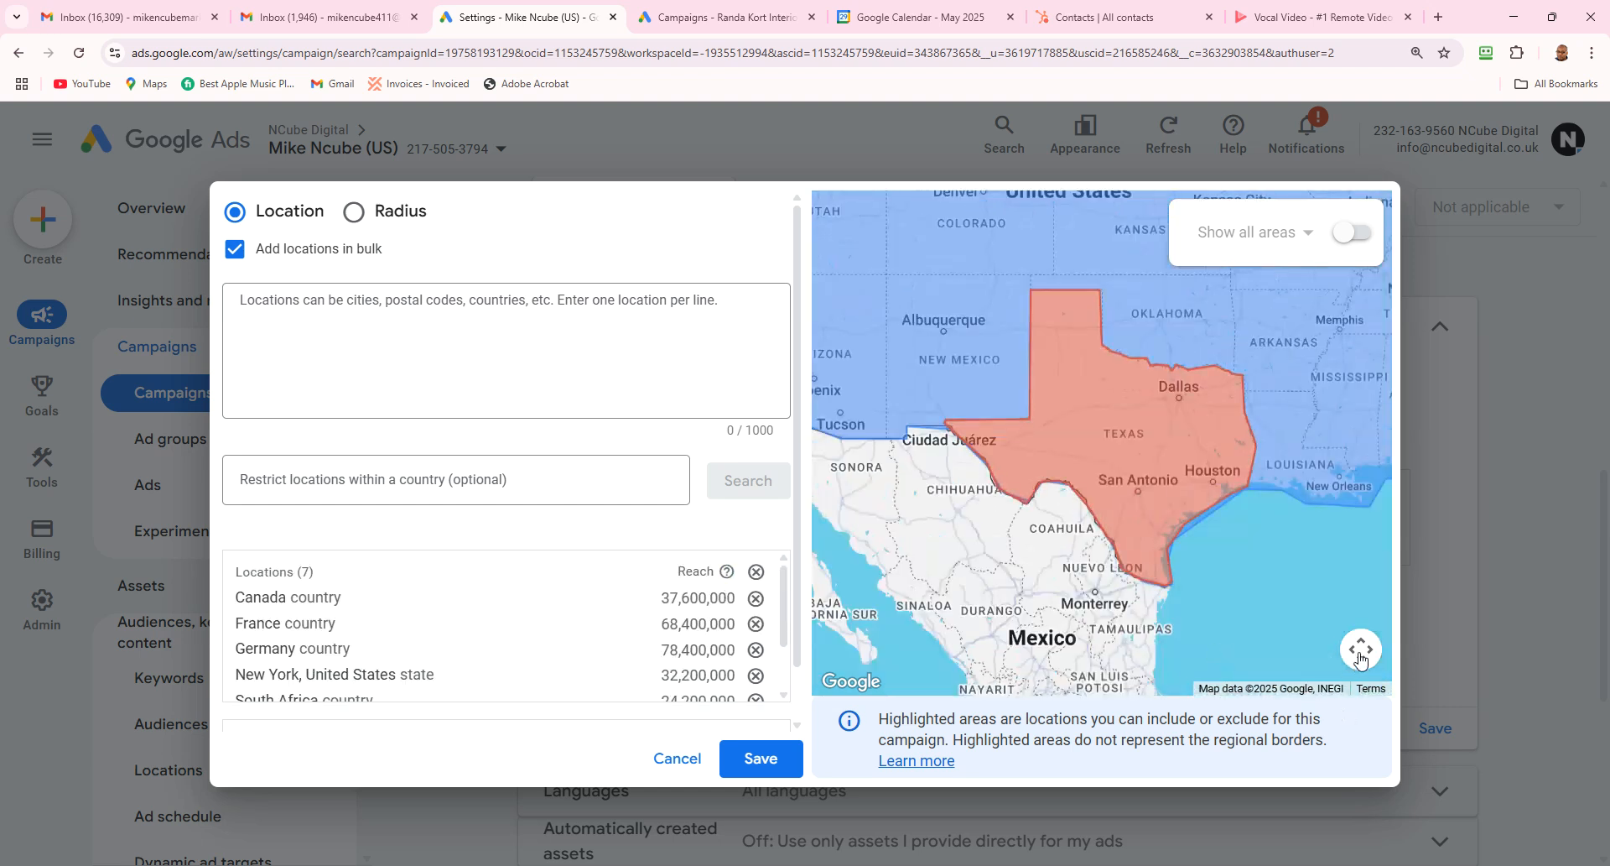
click(1318, 655)
click(1319, 655)
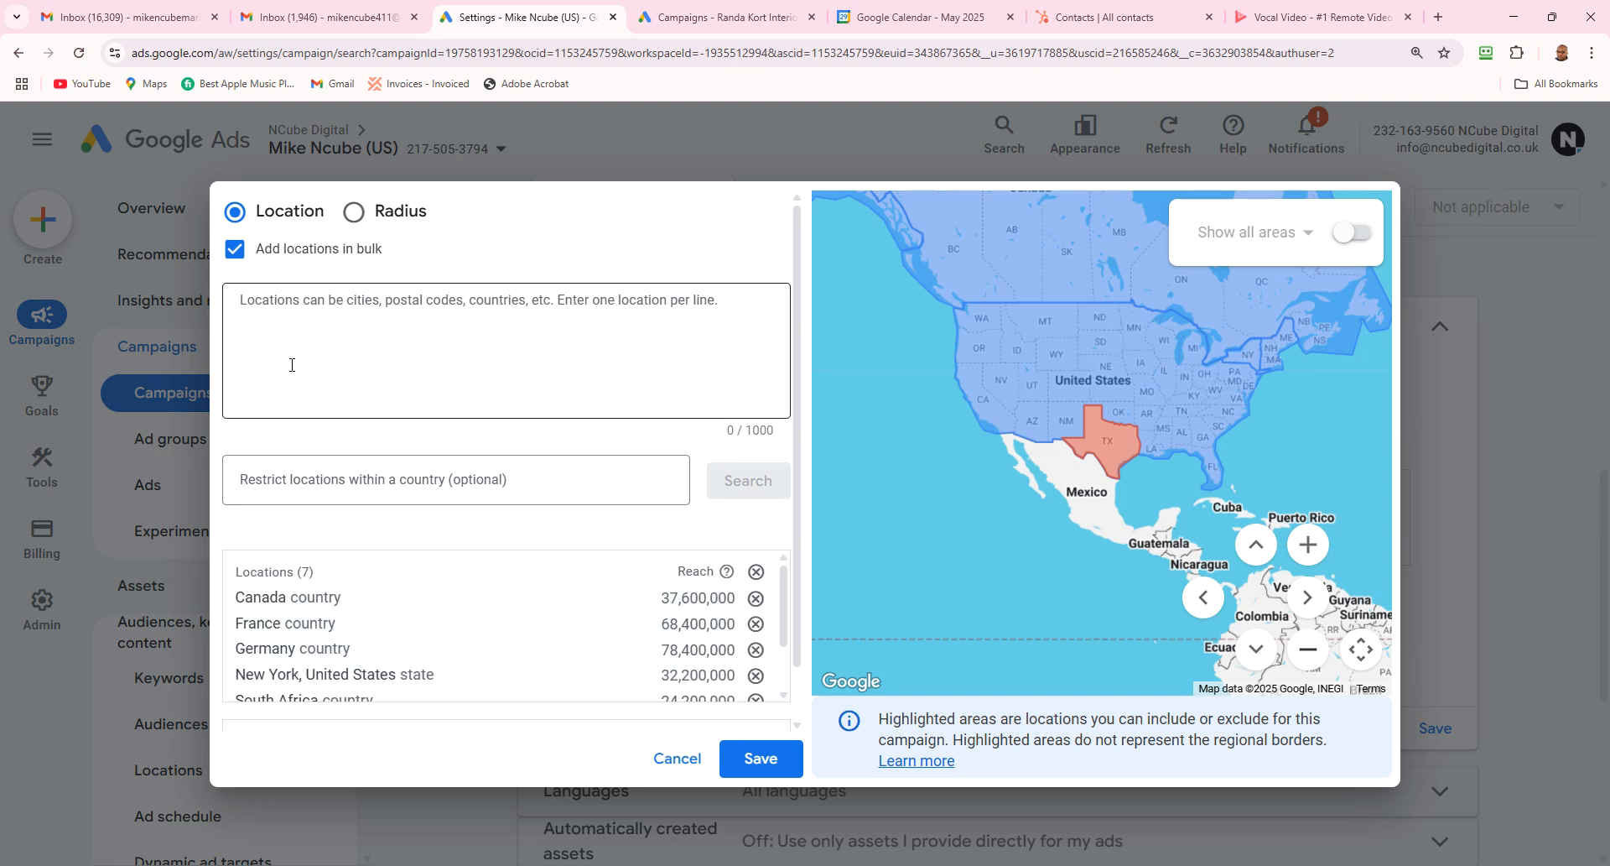
- Add a 20 mi radius target around Riverside, CA, USA, and discard all unsaved changes to the campaign's locations
click(353, 216)
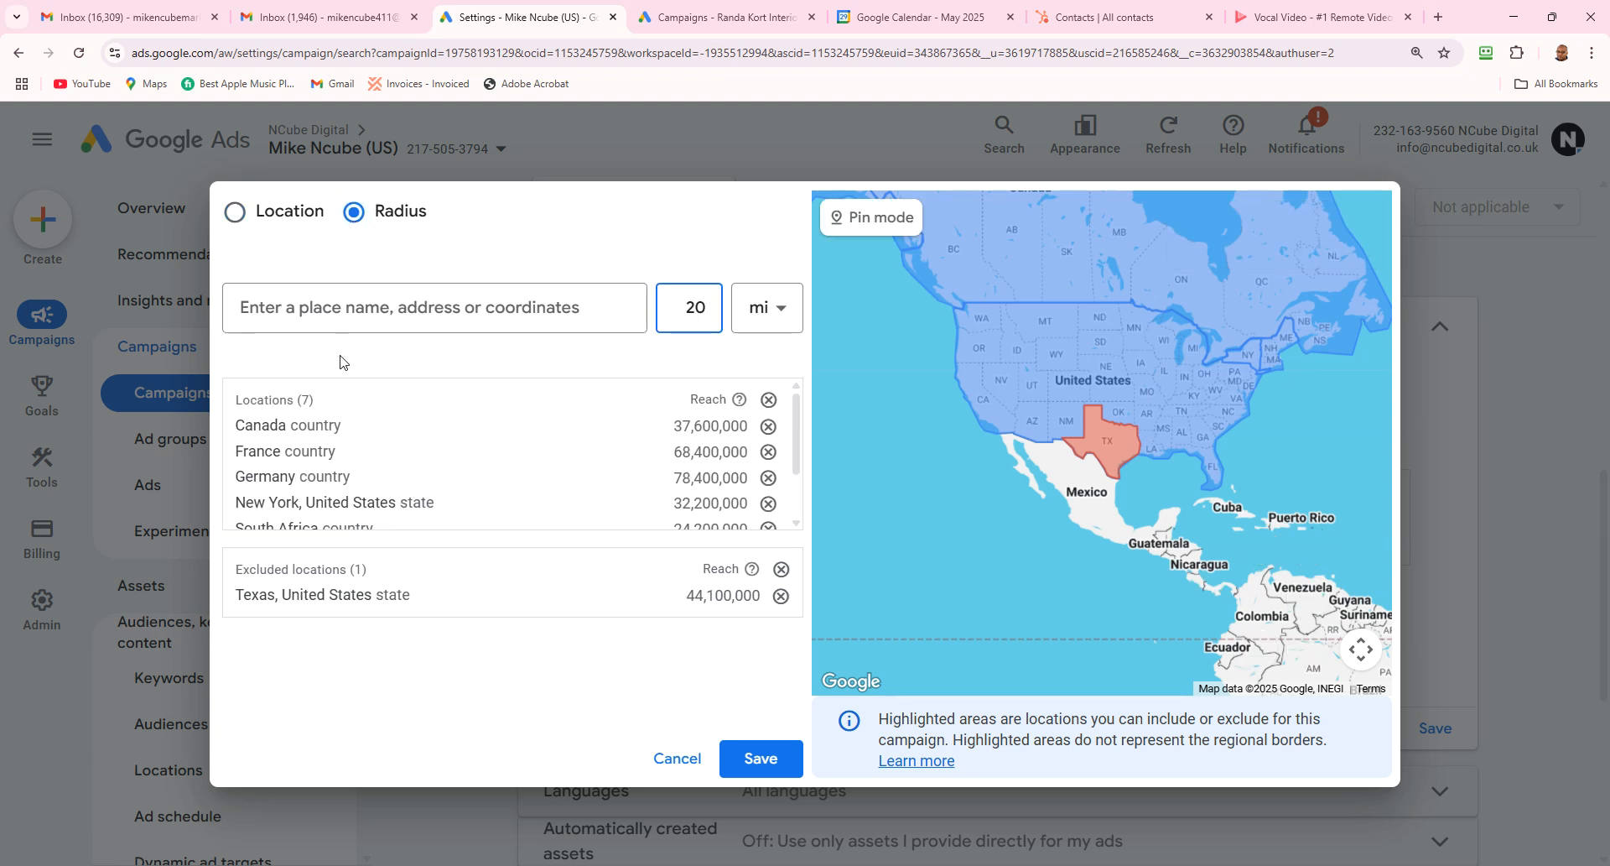
click(358, 309)
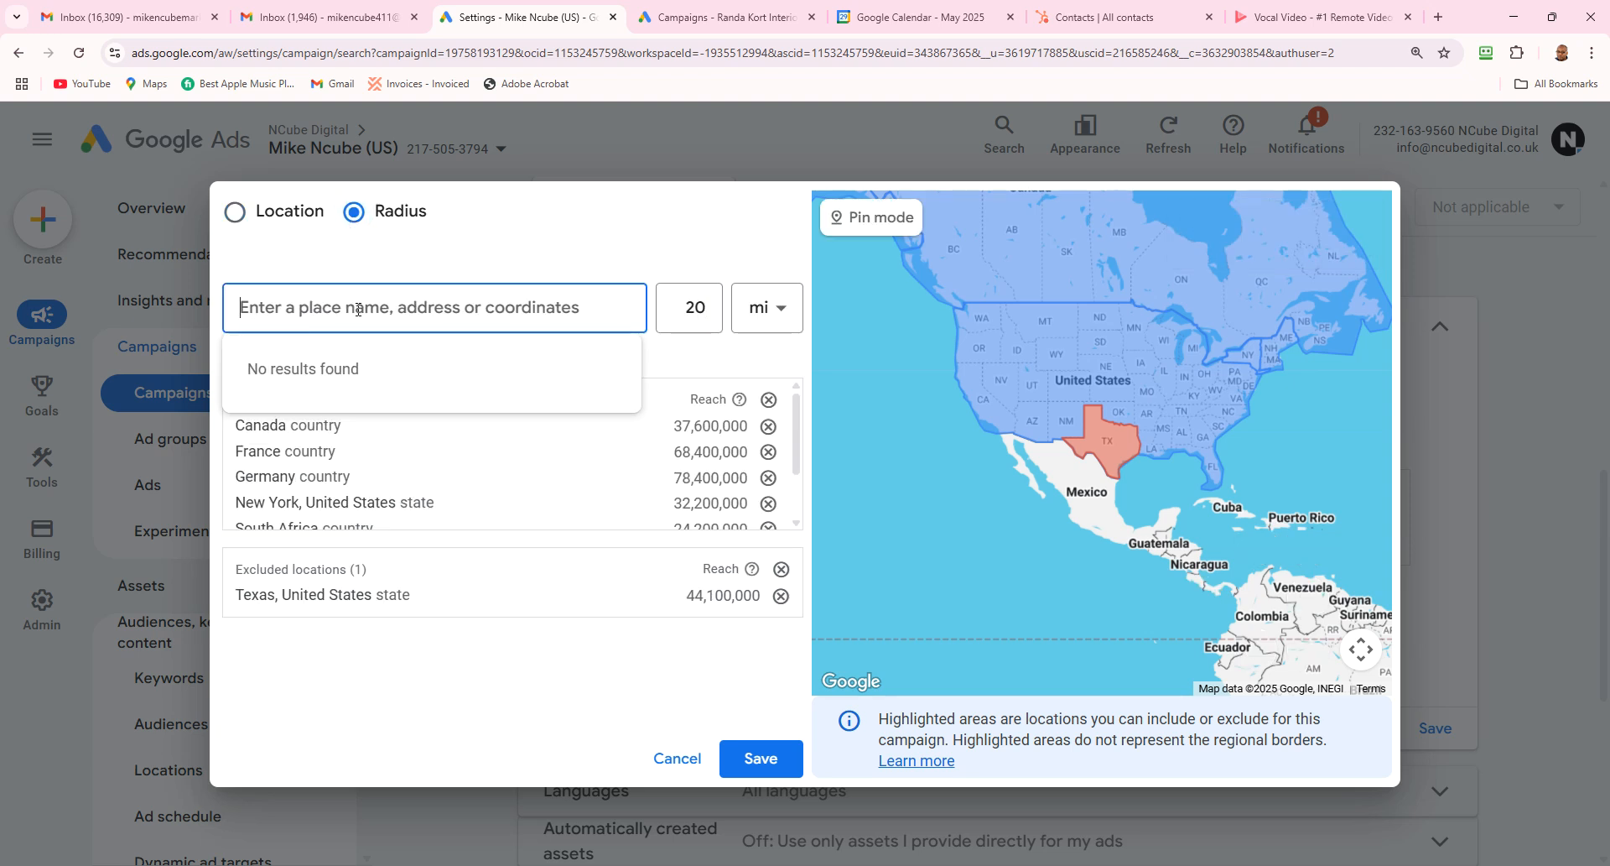
text(riverside)
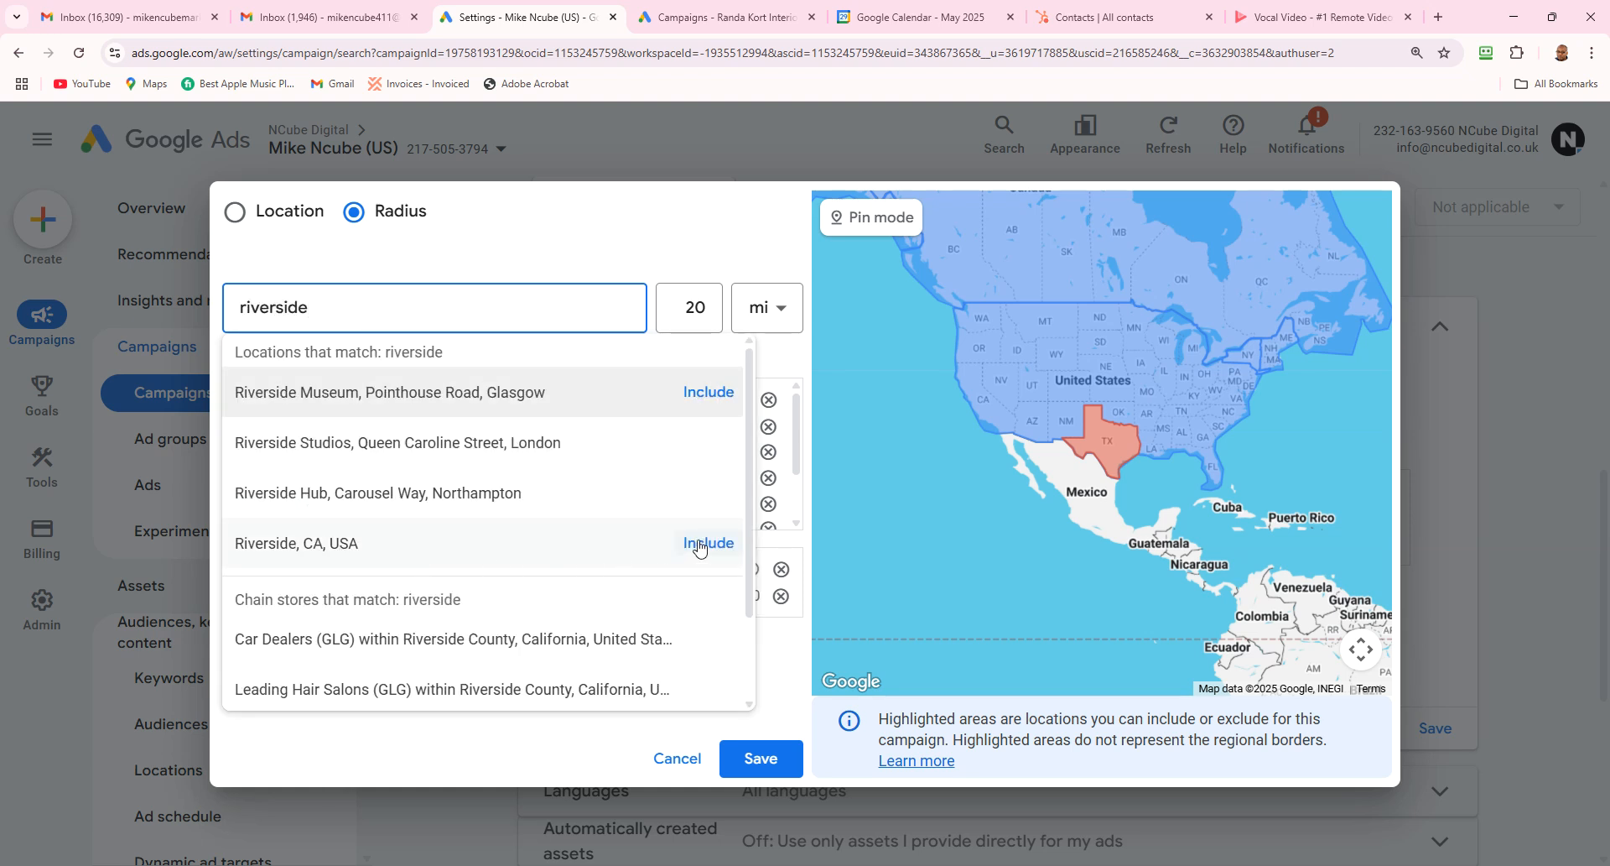
click(705, 543)
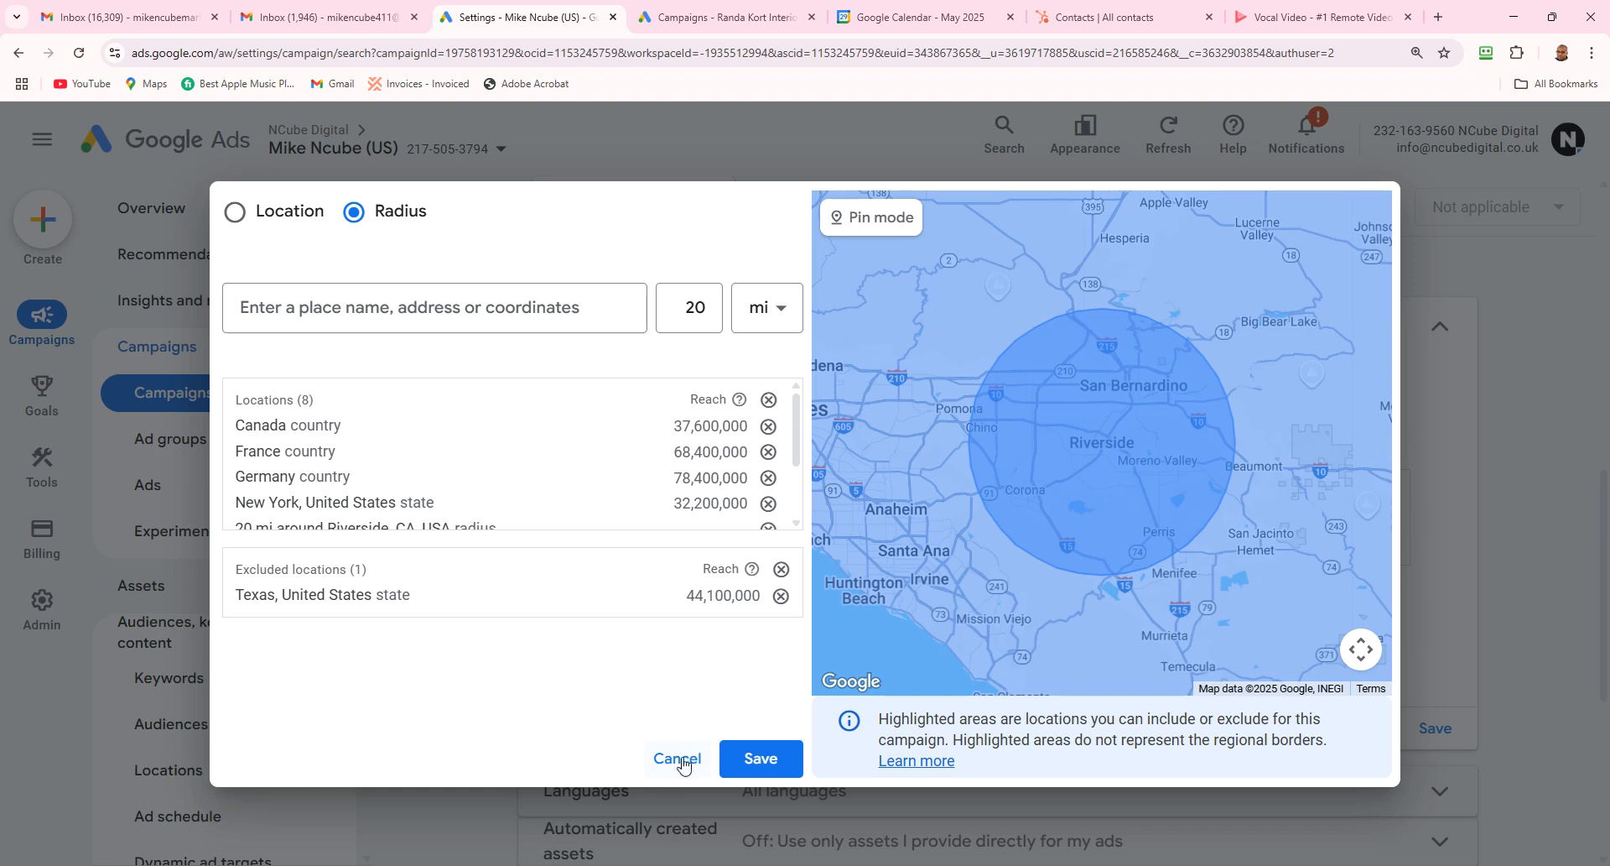
click(659, 766)
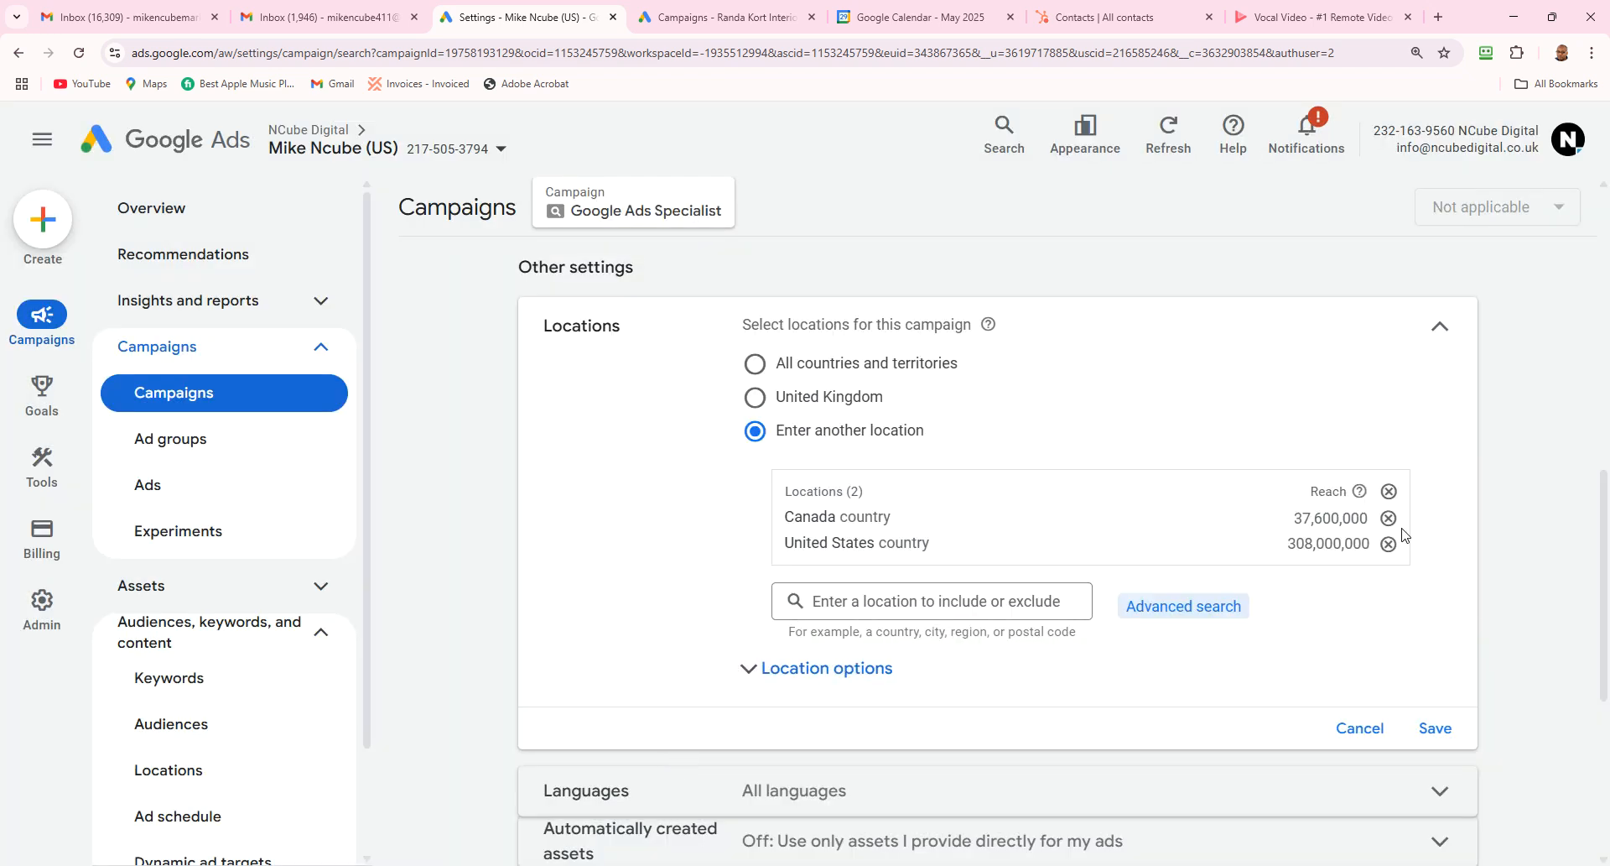
click(1374, 725)
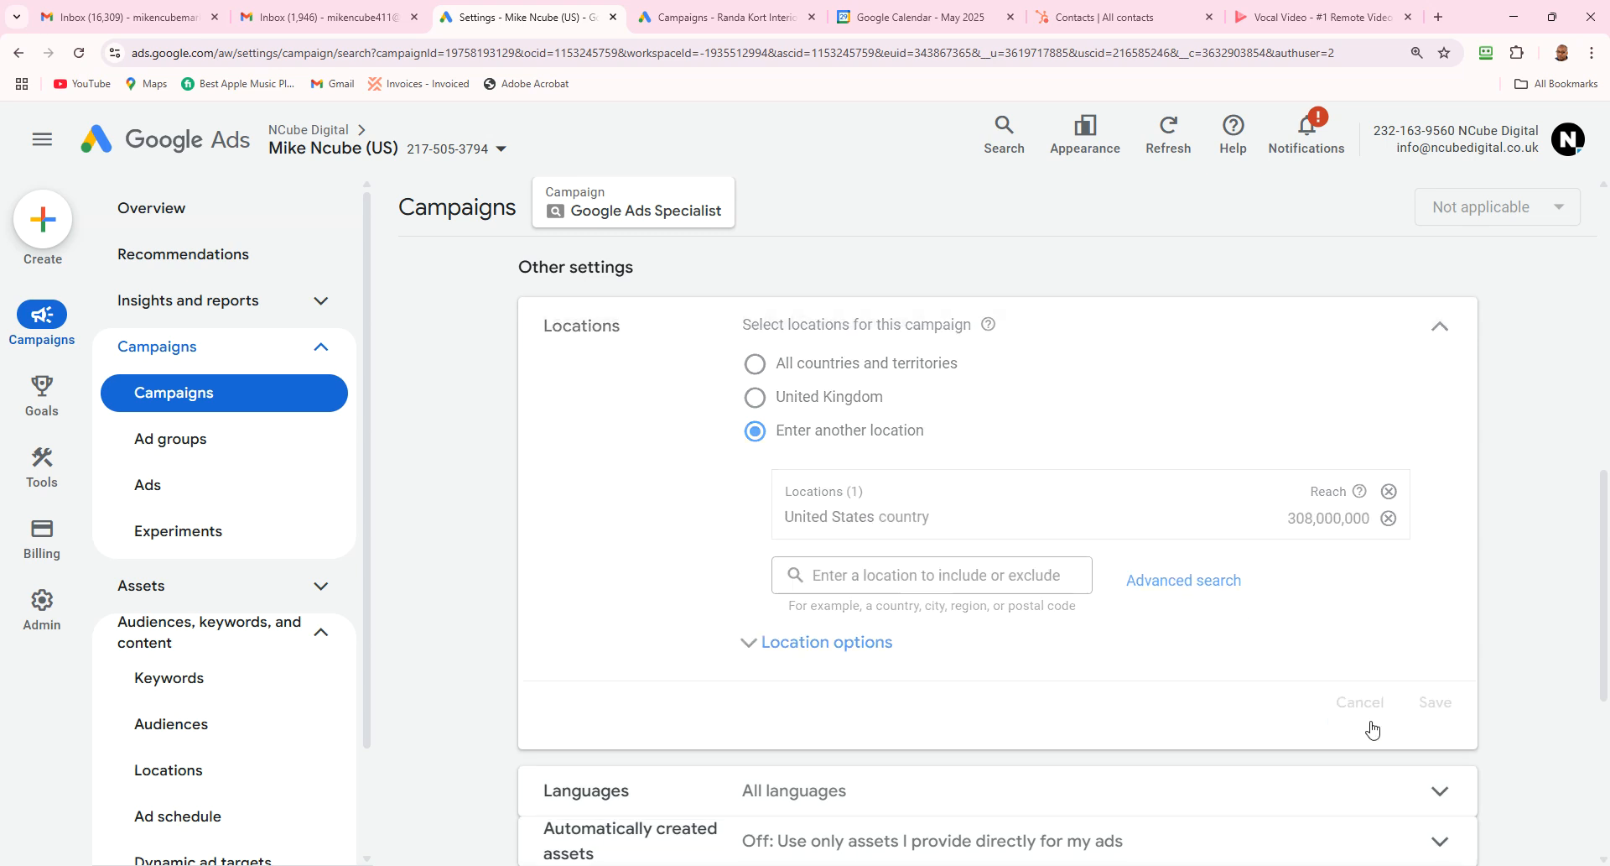
- Reopen the campaign's Locations setting and expand its location options to review the Include choices for presence and interest
click(947, 331)
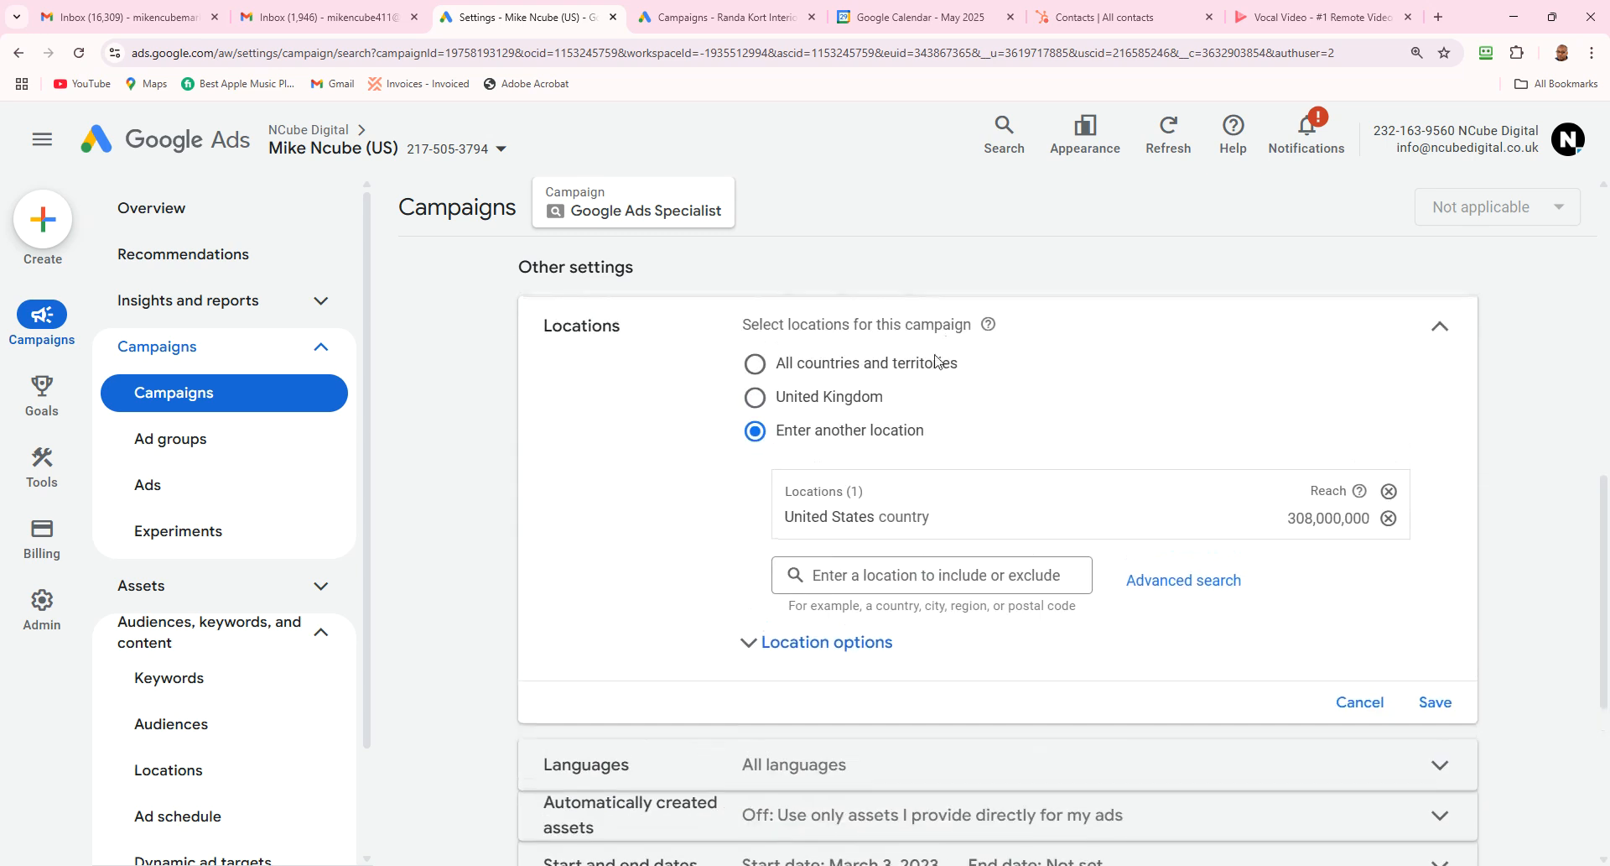
click(780, 640)
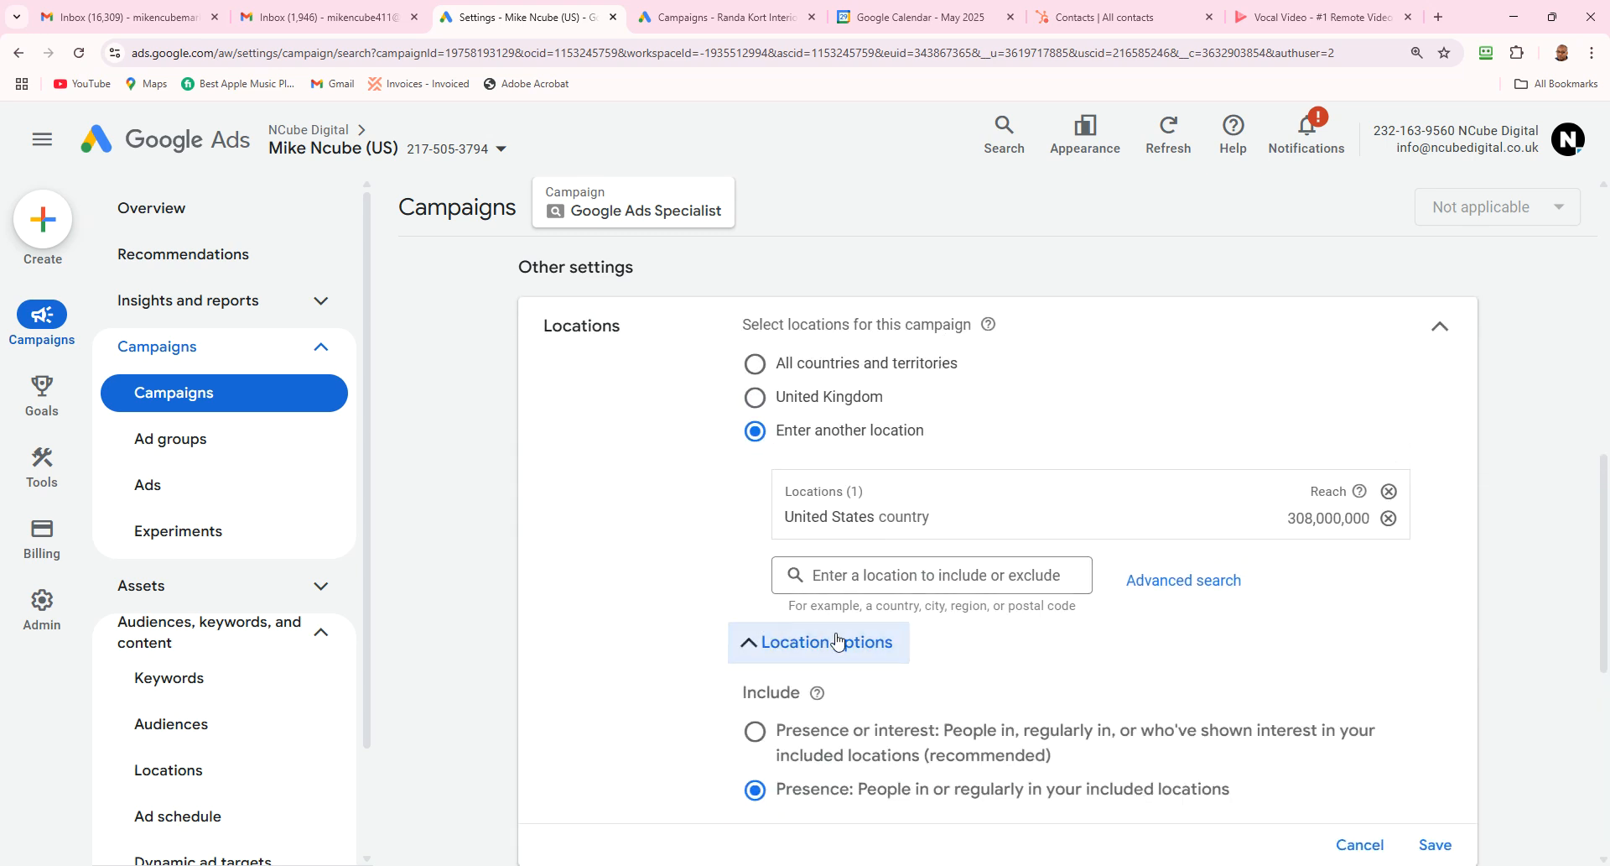
drag(1602, 516, 1608, 629)
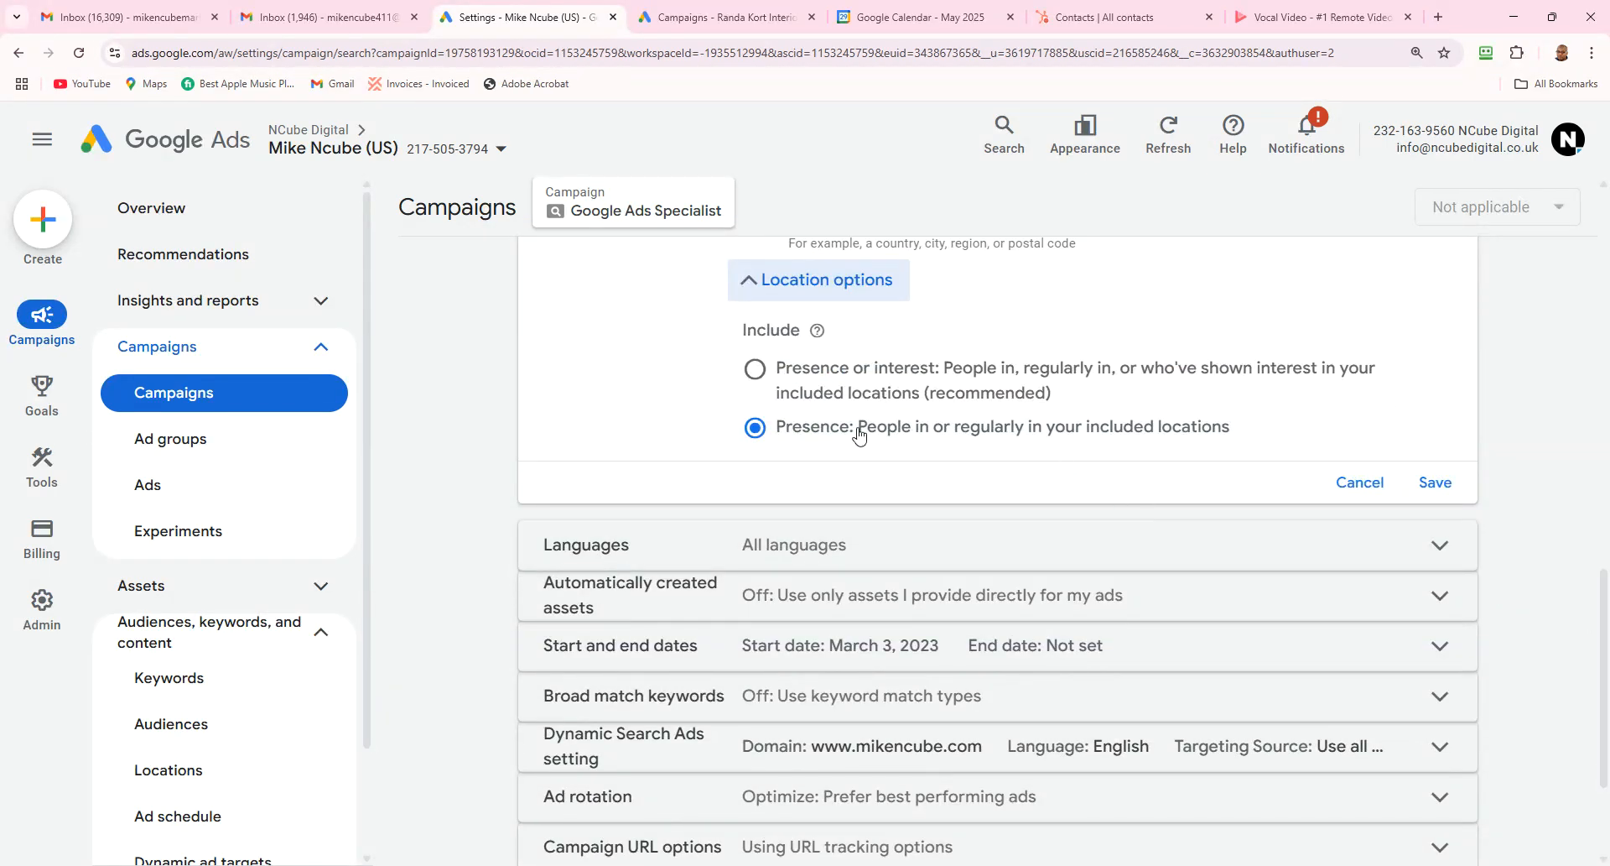